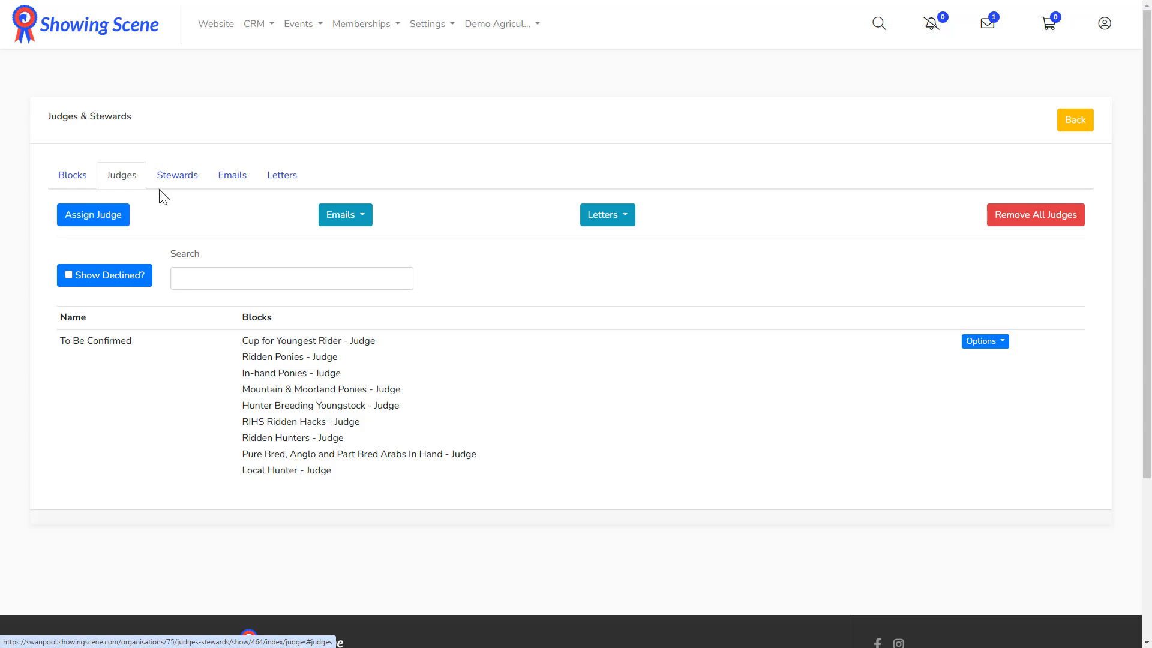
Step: Look through the stewards, emails and letters areas of the Judges & Stewards page
{"action": "left_click", "coordinate": [176, 192]}
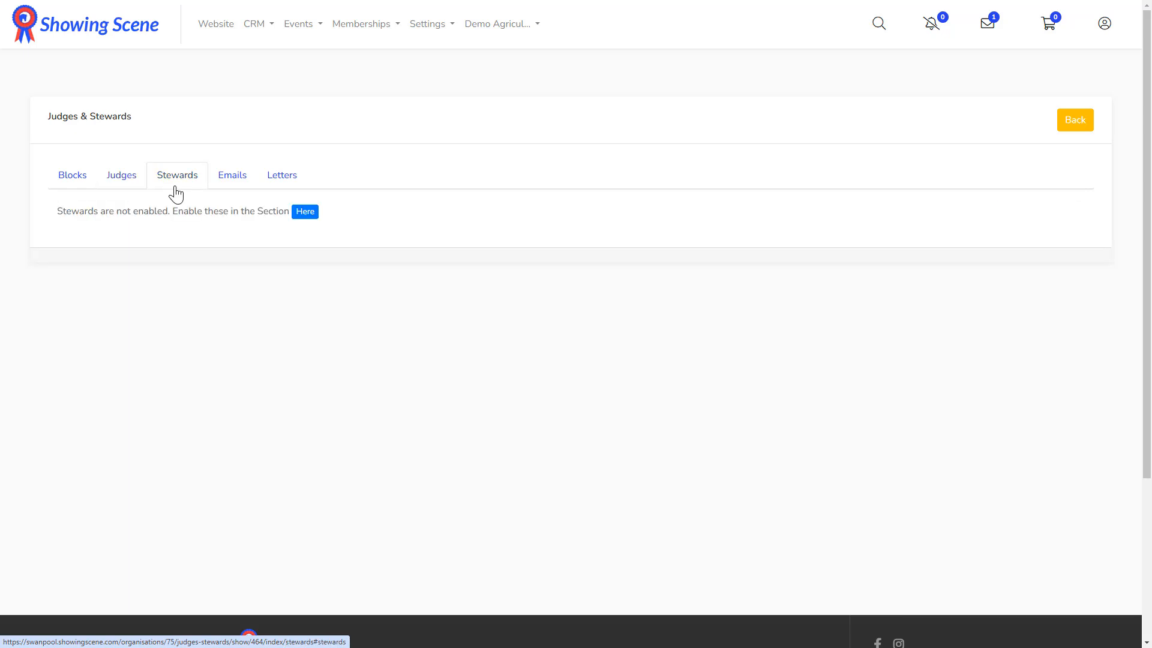
{"action": "left_click", "coordinate": [231, 192]}
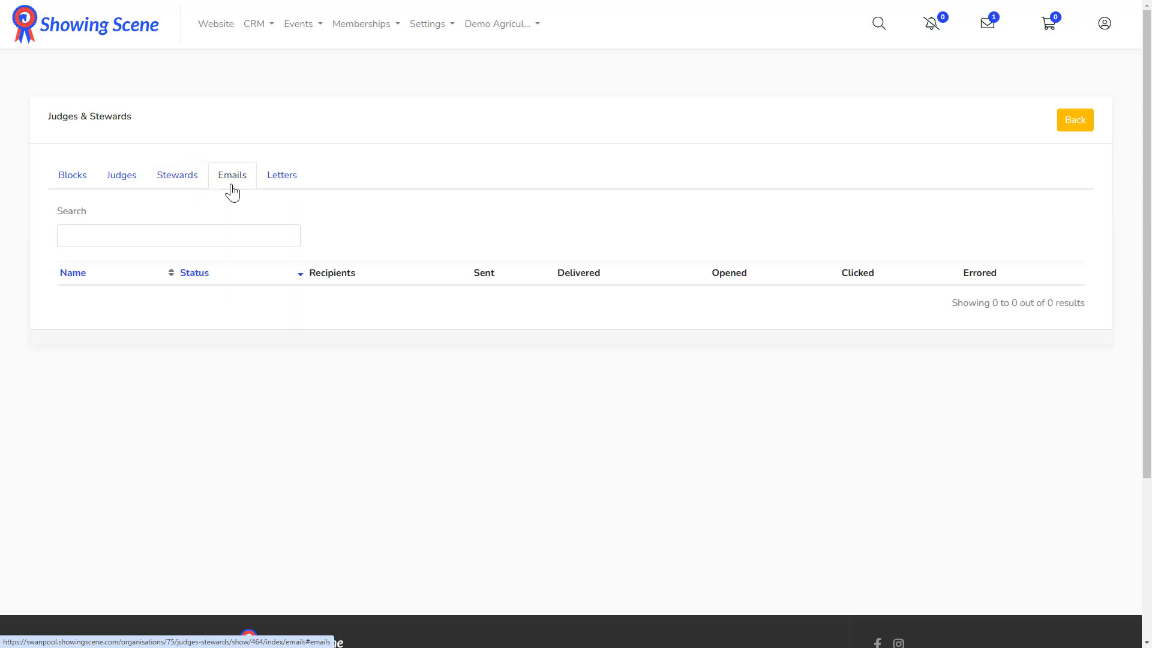
{"action": "left_click", "coordinate": [276, 192]}
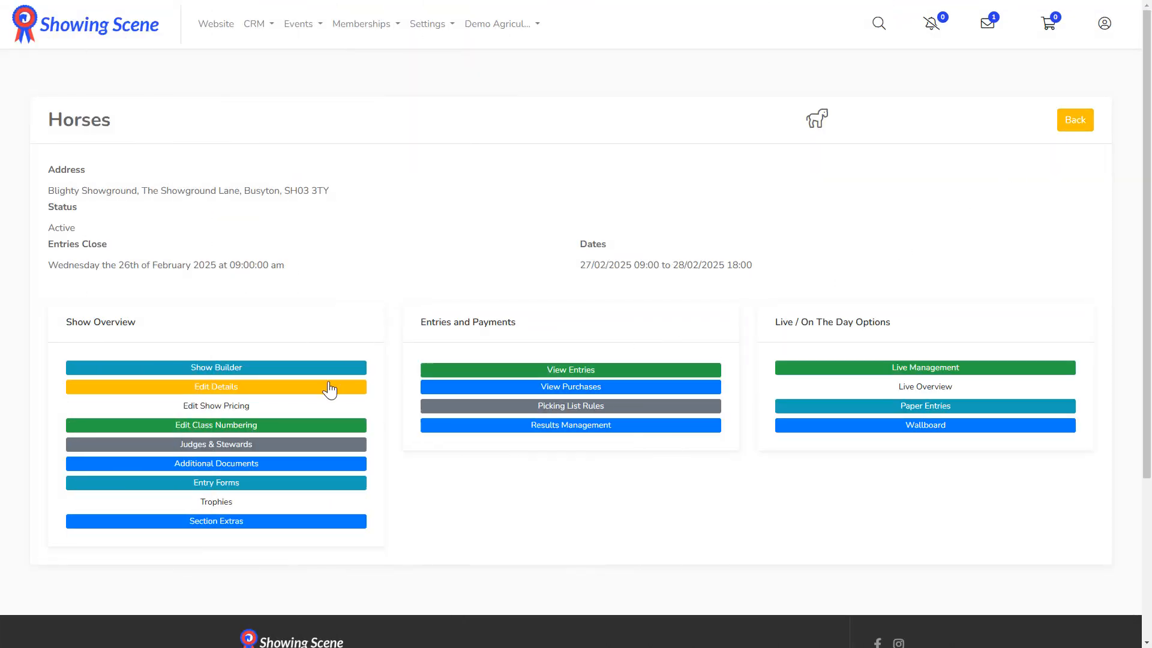
Step: In the Horses section details, allow 1 judge guest and track judge acceptance with Pending Invite as the default status
{"action": "left_click", "coordinate": [251, 395]}
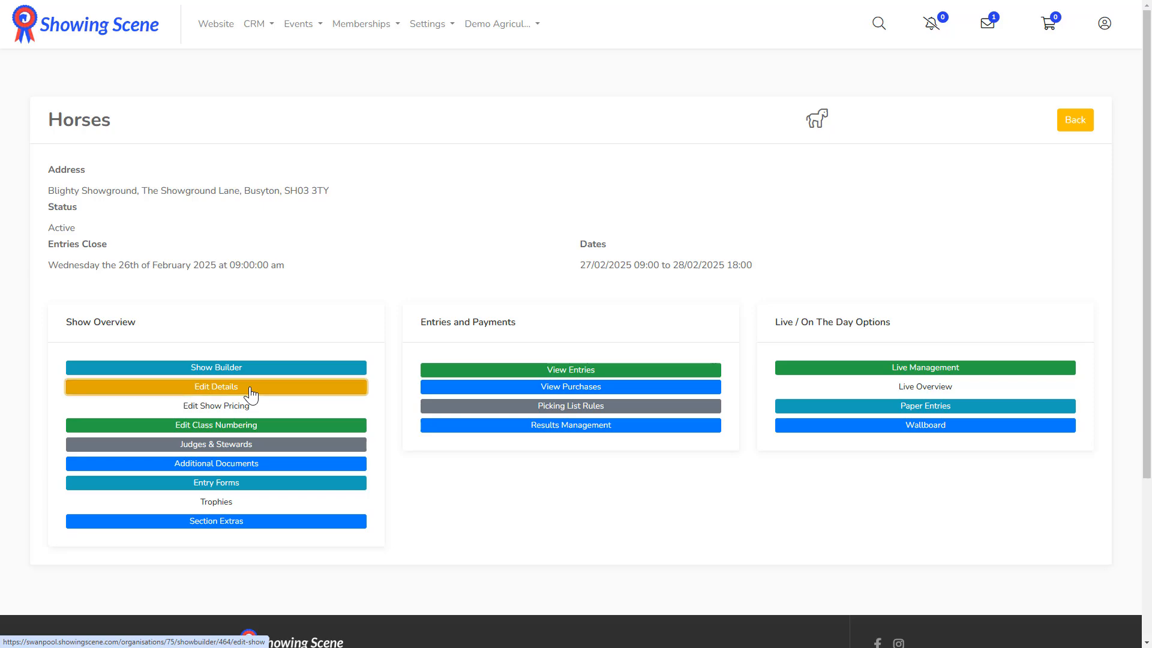
{"action": "scroll", "coordinate": [250, 395], "scroll_direction": "down", "scroll_amount": 10}
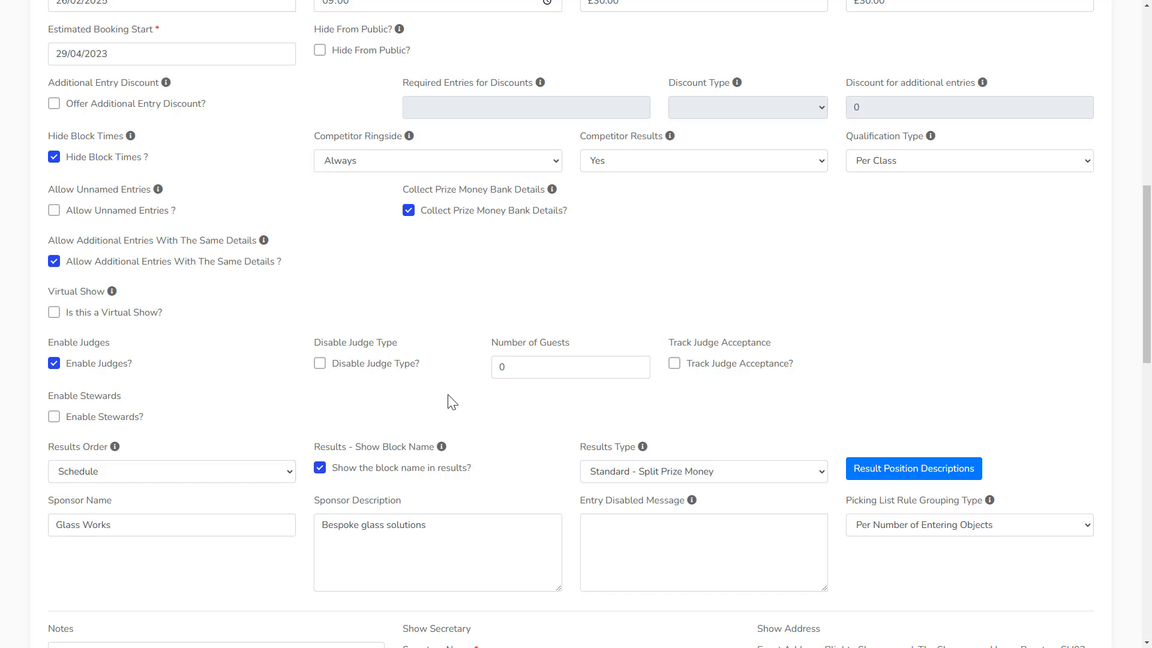
{"action": "left_click_drag", "start_coordinate": [532, 367], "coordinate": [493, 369]}
{"action": "type", "text": "1"}
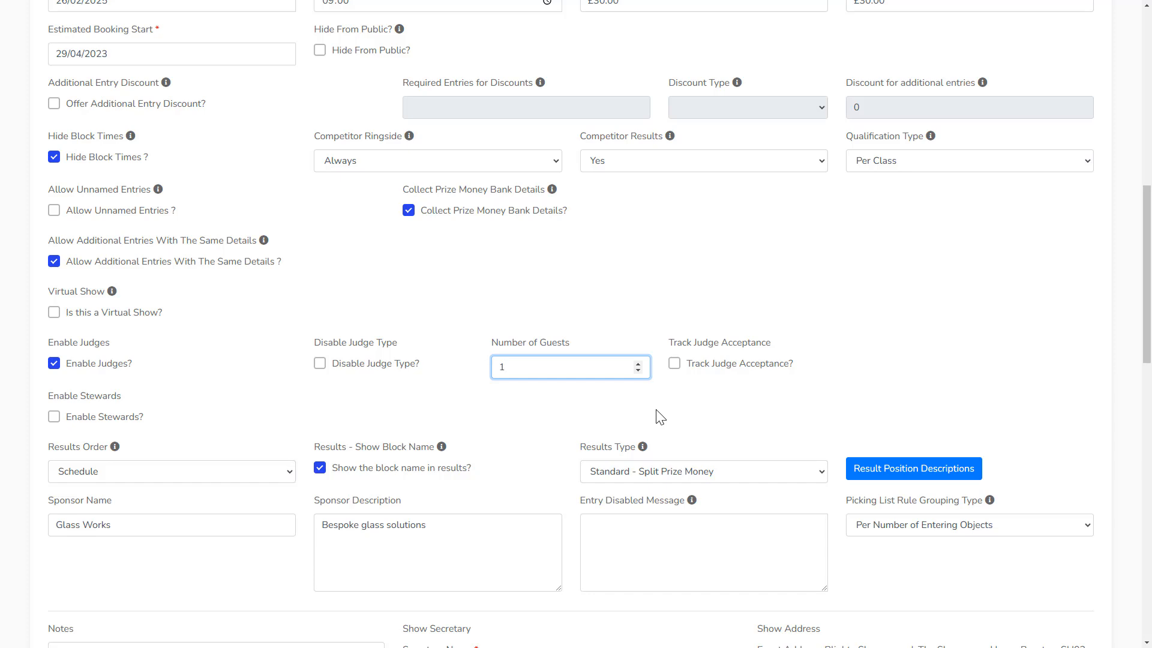
{"action": "left_click", "coordinate": [675, 365]}
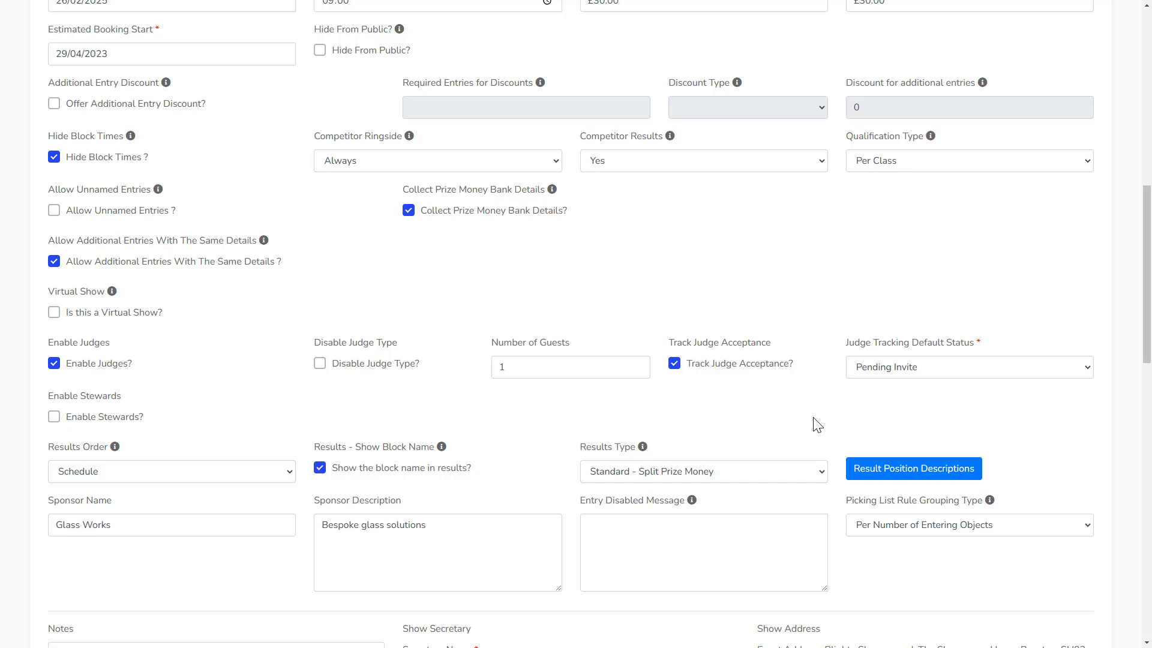
{"action": "left_click", "coordinate": [994, 378]}
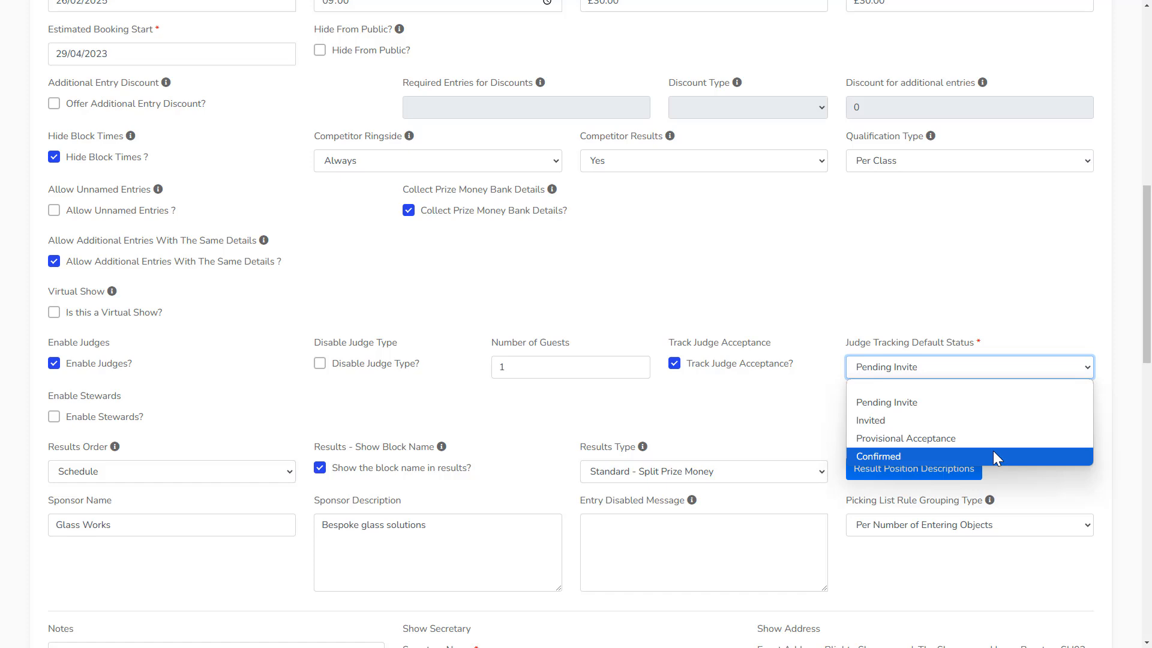
{"action": "left_click", "coordinate": [986, 404]}
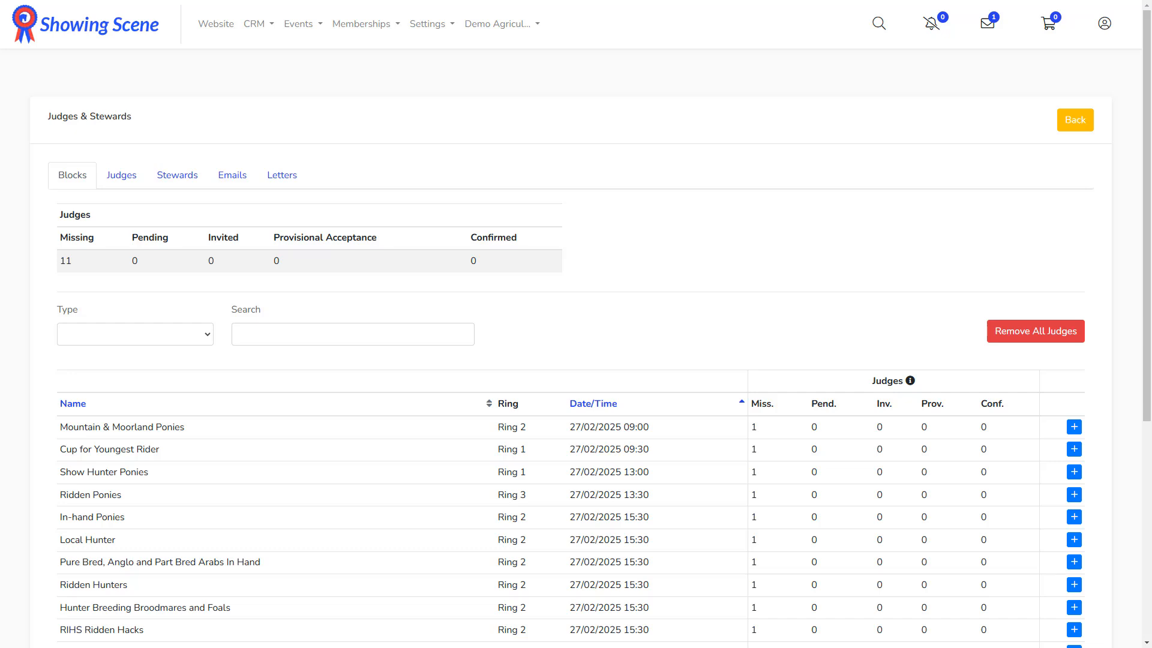
Step: Enable stewards for the Horses section and turn on steward acceptance tracking
{"action": "left_click", "coordinate": [178, 190]}
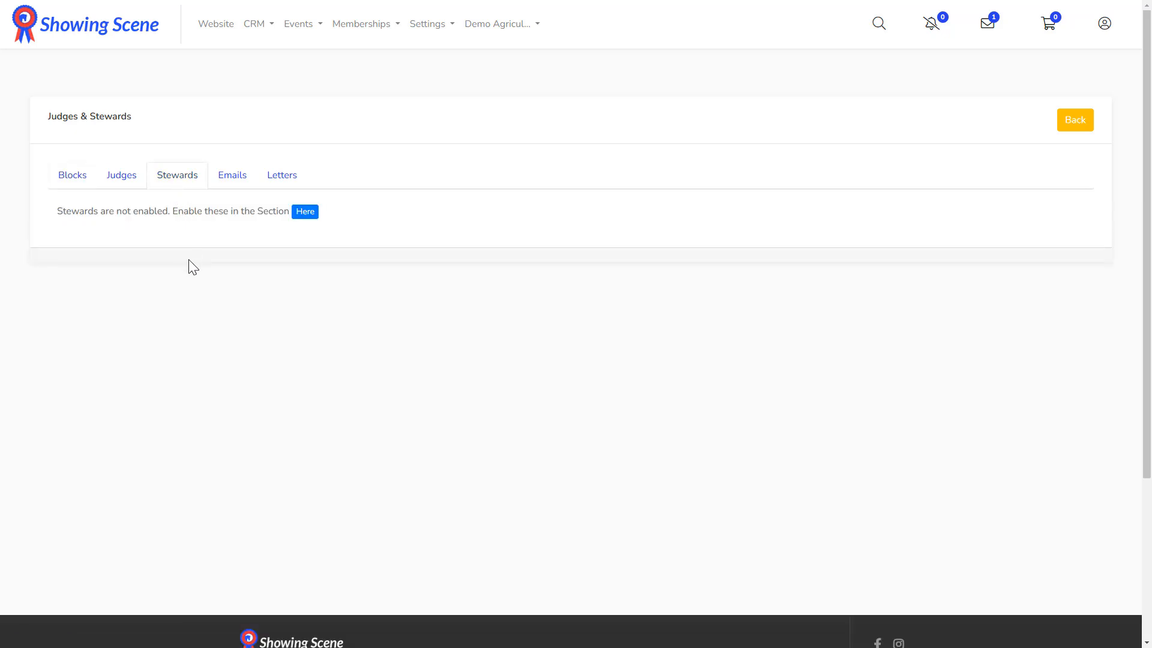
{"action": "left_click", "coordinate": [307, 215]}
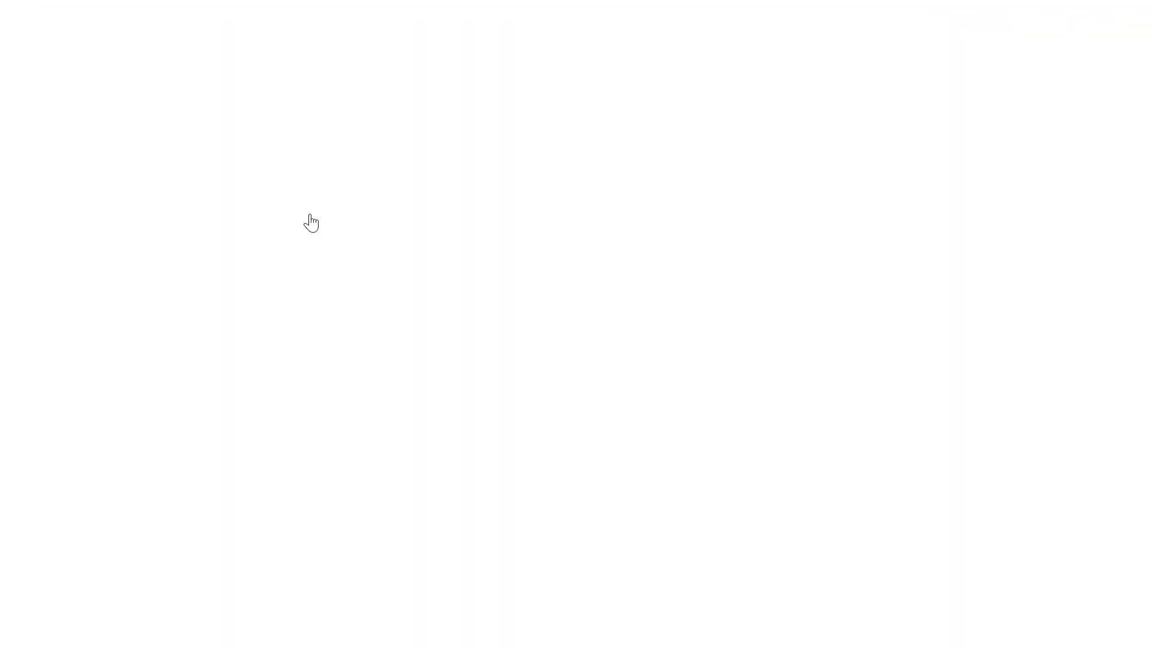
{"action": "scroll", "coordinate": [257, 206], "scroll_direction": "up", "scroll_amount": 2}
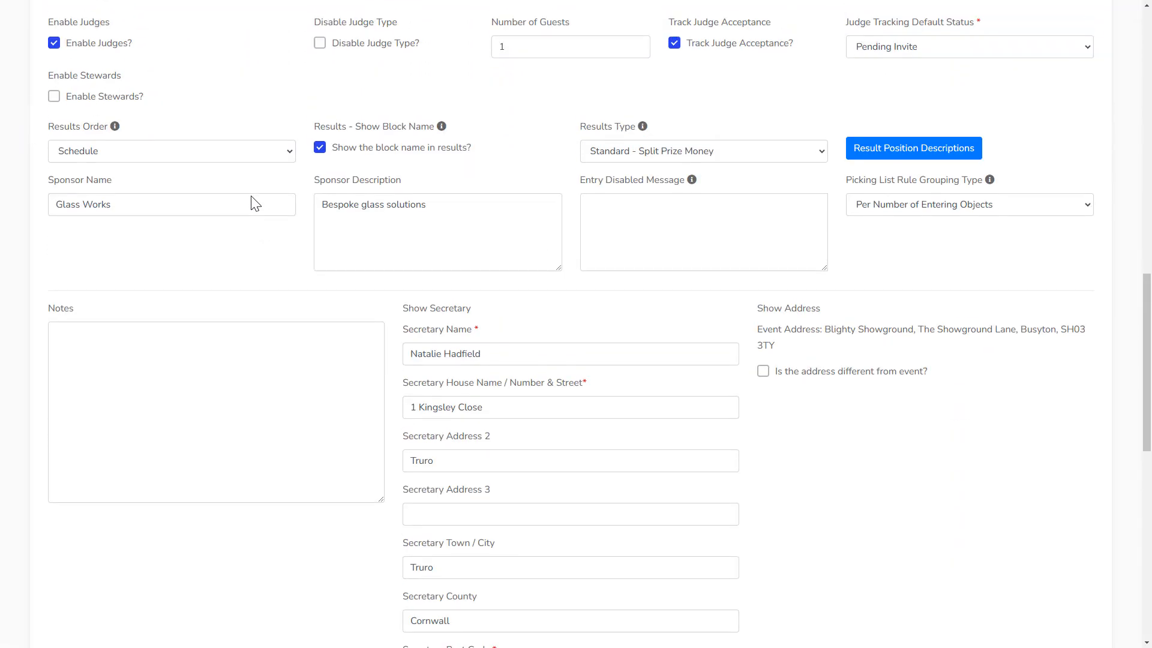
{"action": "left_click", "coordinate": [82, 156]}
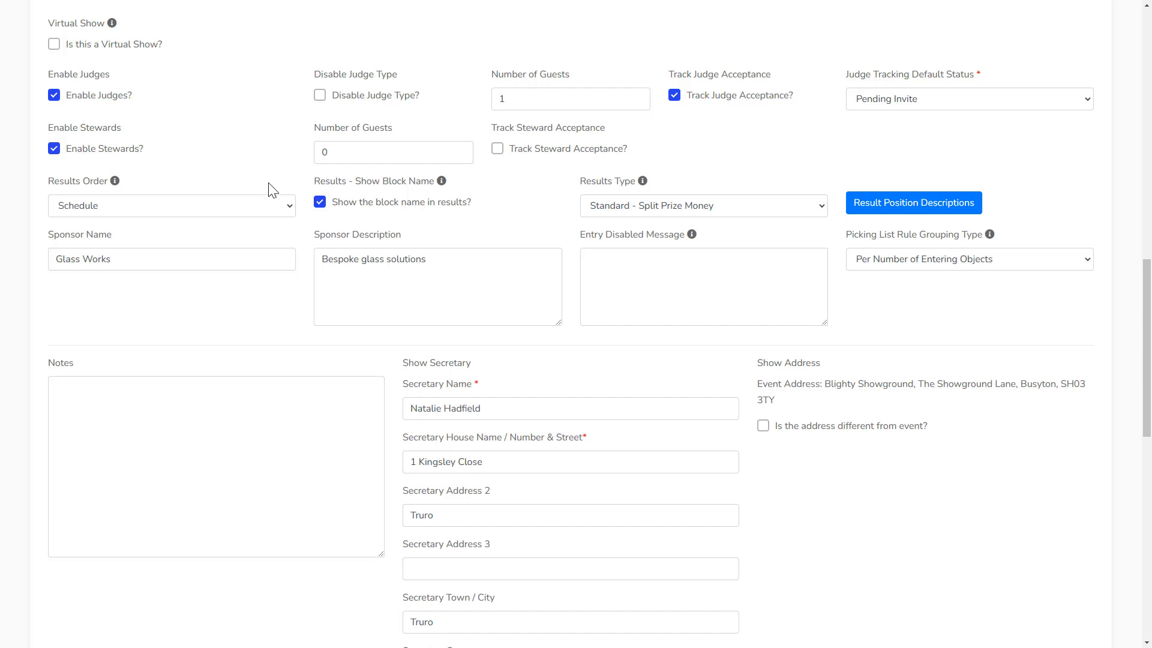
{"action": "left_click", "coordinate": [556, 155]}
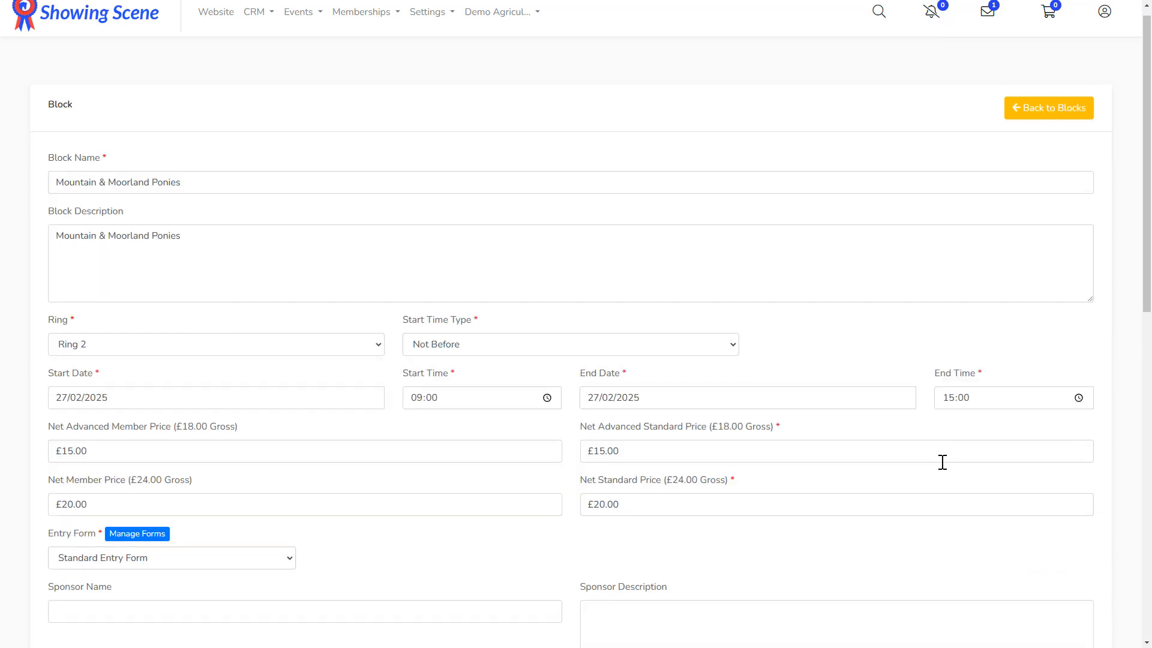
Step: Set the number of judges for the Mountain & Moorland Ponies block to 2 and save the block
{"action": "scroll", "coordinate": [941, 463], "scroll_direction": "down", "scroll_amount": 3}
{"action": "scroll", "coordinate": [934, 492], "scroll_direction": "down", "scroll_amount": 6}
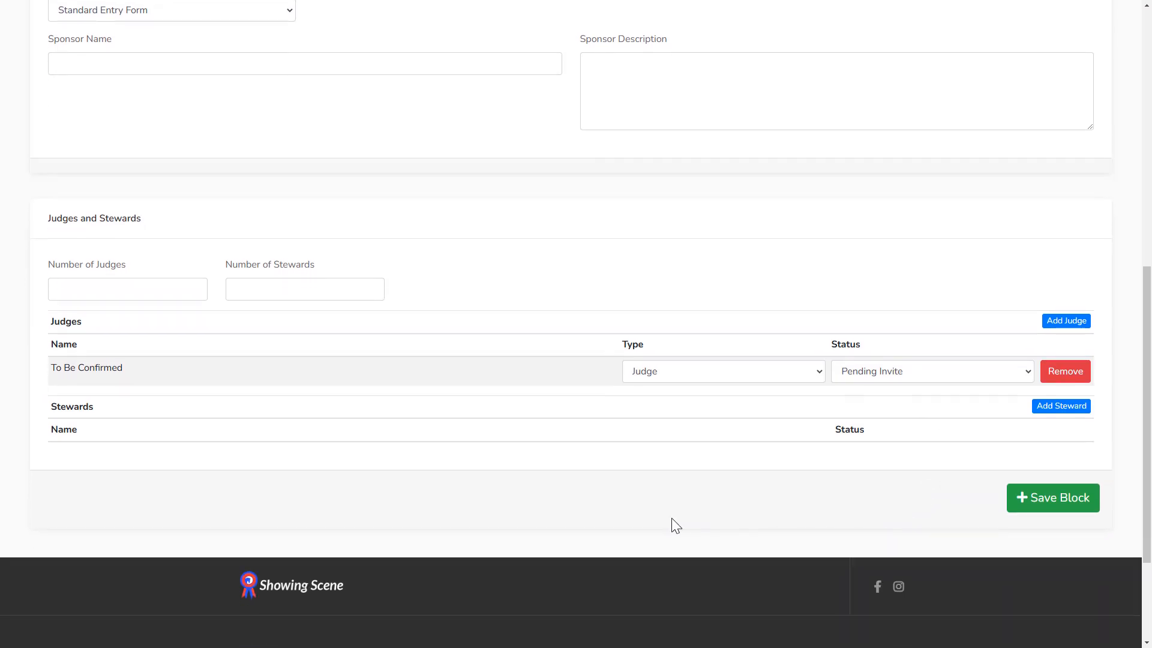
{"action": "left_click", "coordinate": [161, 291]}
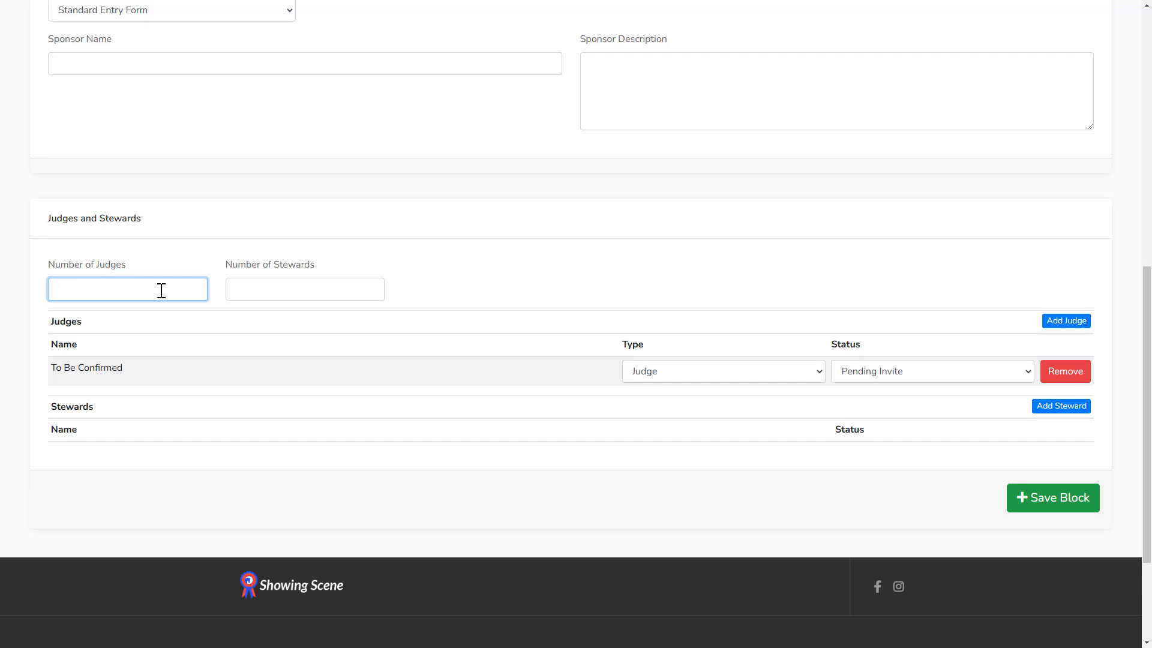
{"action": "type", "text": "2"}
{"action": "left_click", "coordinate": [1065, 503]}
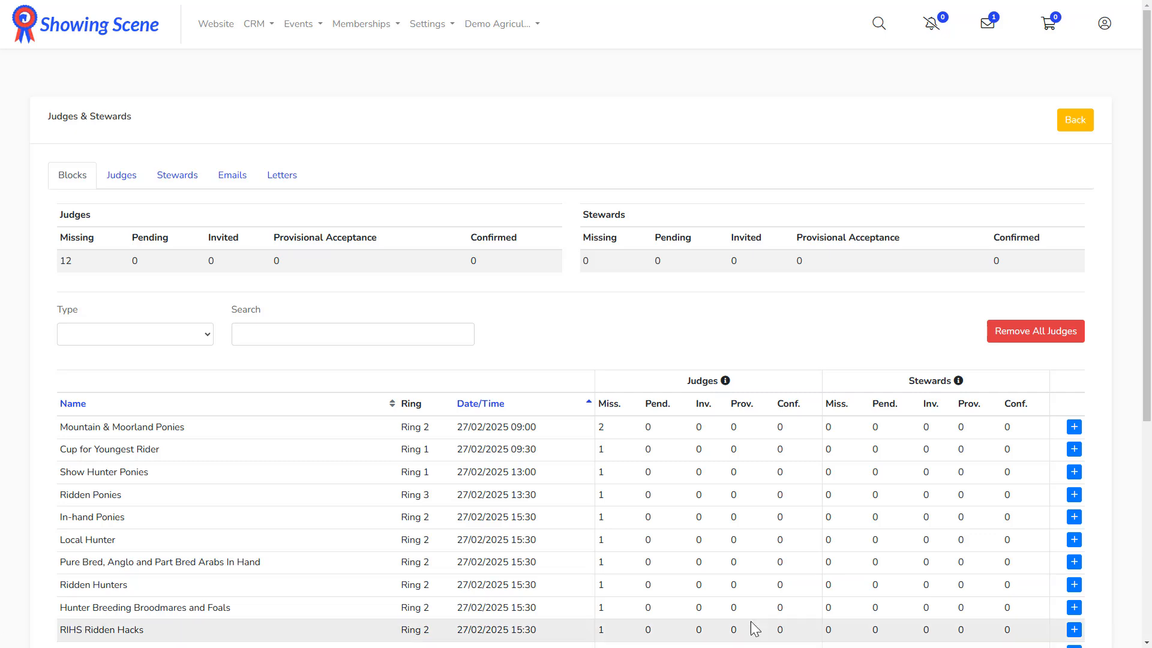
Step: Remove all judges from the section's blocks, filling in the account password to authorise it
{"action": "left_click", "coordinate": [1057, 336]}
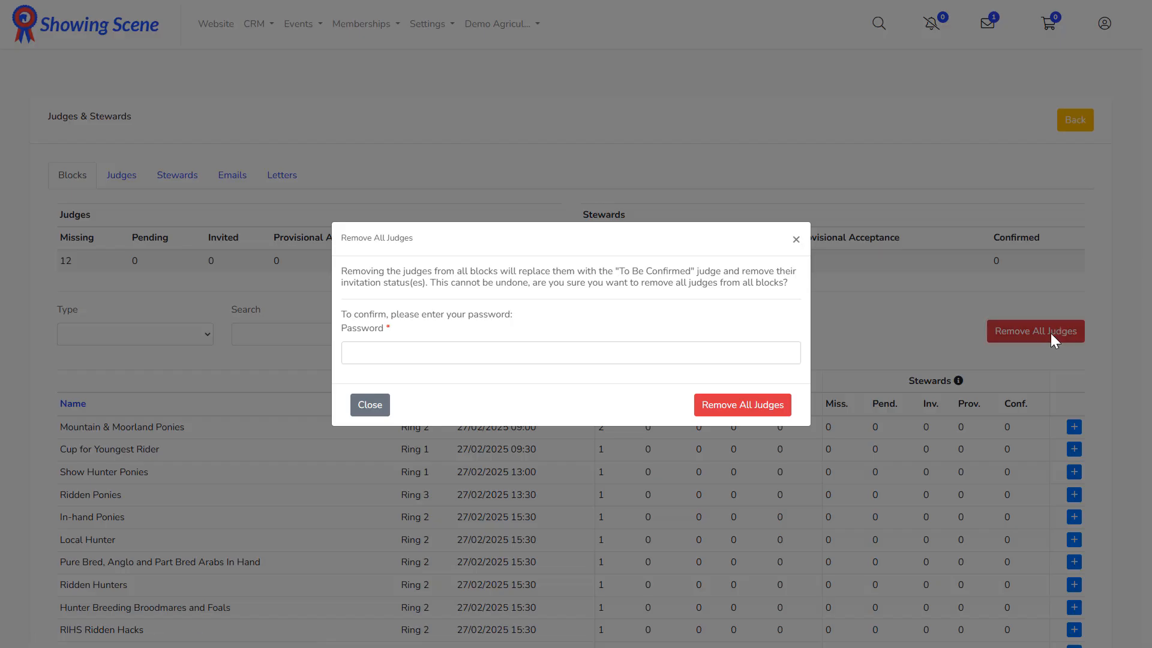
{"action": "left_click", "coordinate": [707, 353]}
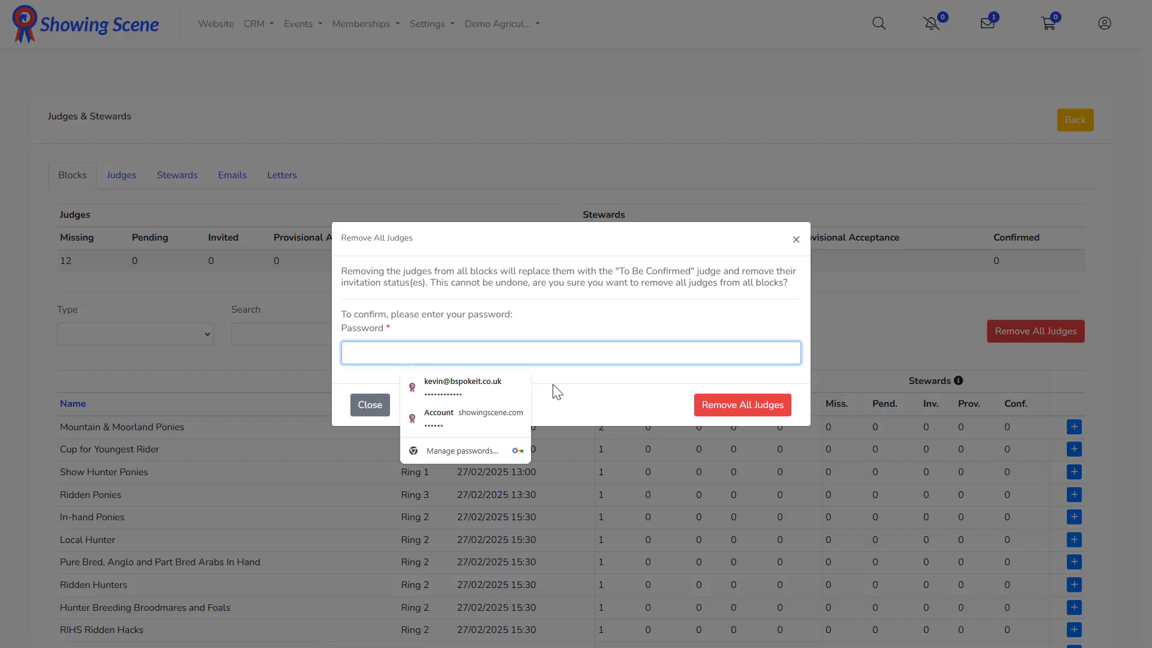
{"action": "left_click", "coordinate": [469, 386]}
{"action": "left_click", "coordinate": [742, 409]}
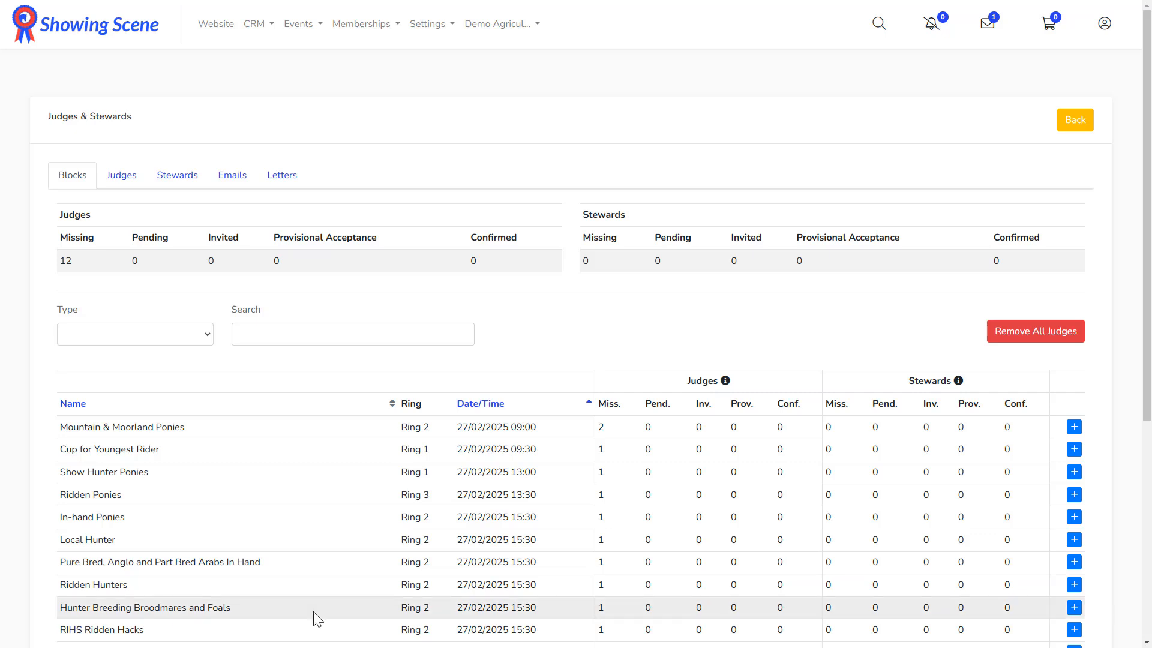
Step: Start a judge assignment for the Mountain & Moorland Ponies block and choose the first listed judge of type Judge
{"action": "left_click", "coordinate": [1073, 428]}
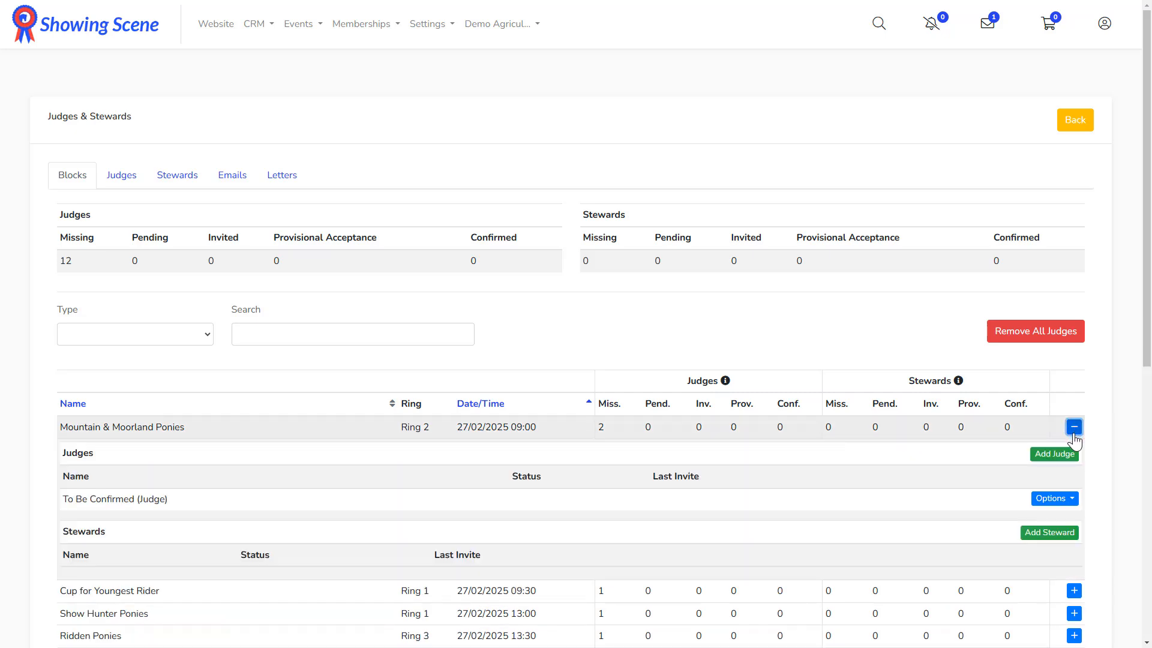
{"action": "left_click", "coordinate": [1055, 454]}
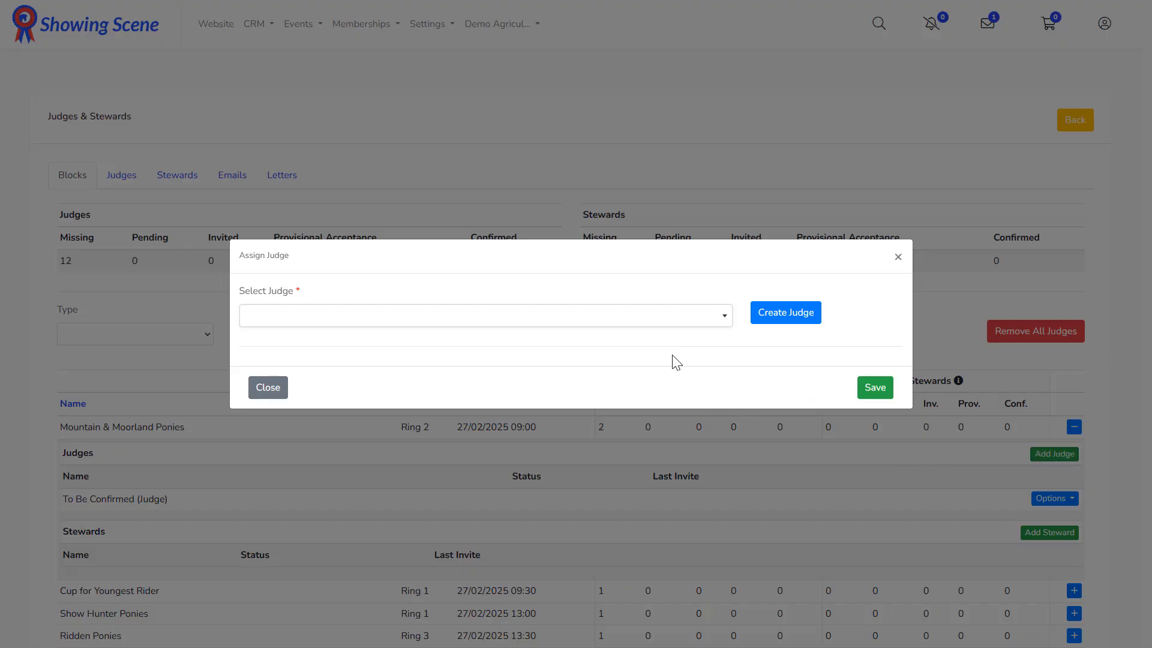
{"action": "left_click", "coordinate": [670, 326]}
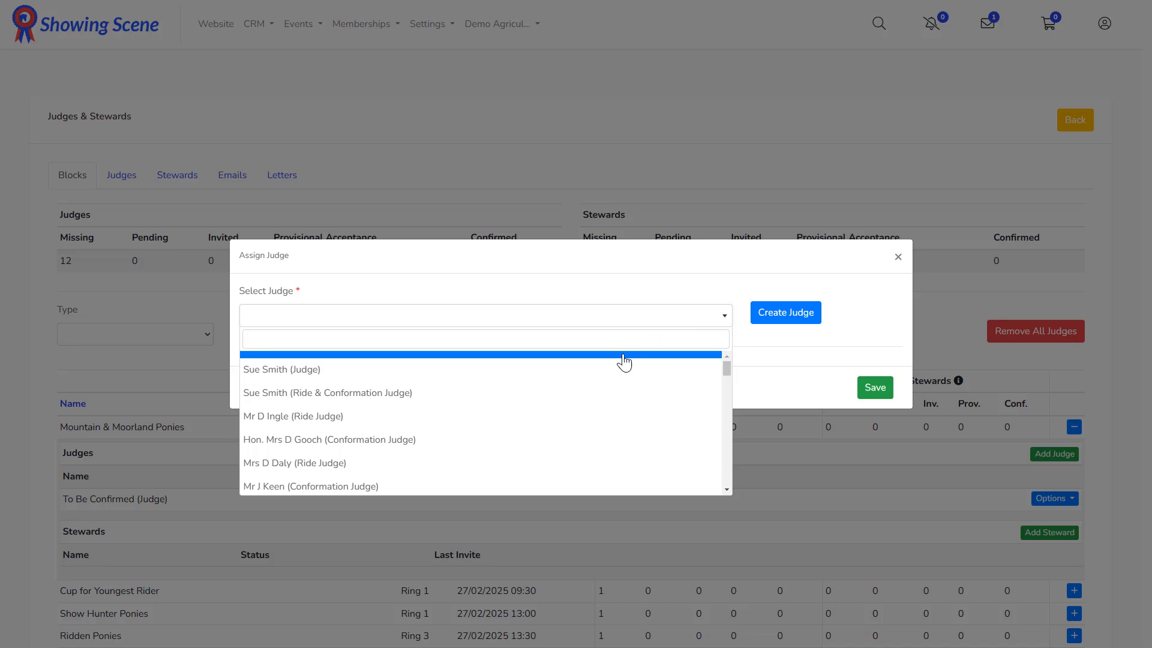
{"action": "left_click", "coordinate": [592, 370]}
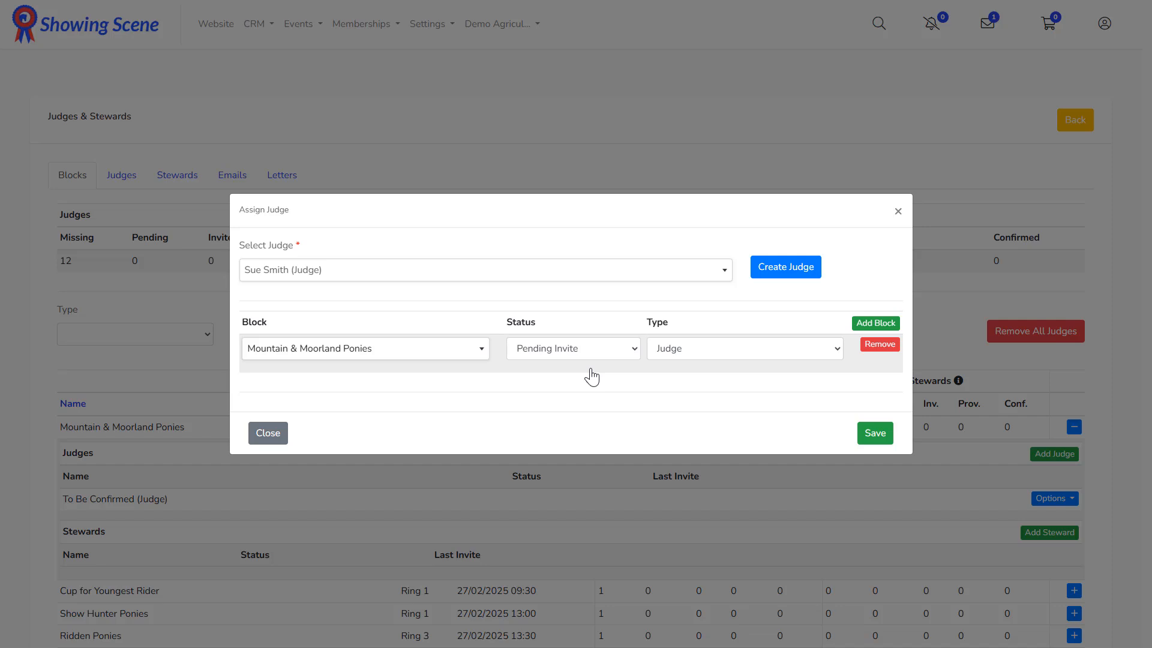
Step: Add the Show Hunter Ponies block to the judge's assignment and save it
{"action": "left_click", "coordinate": [873, 327]}
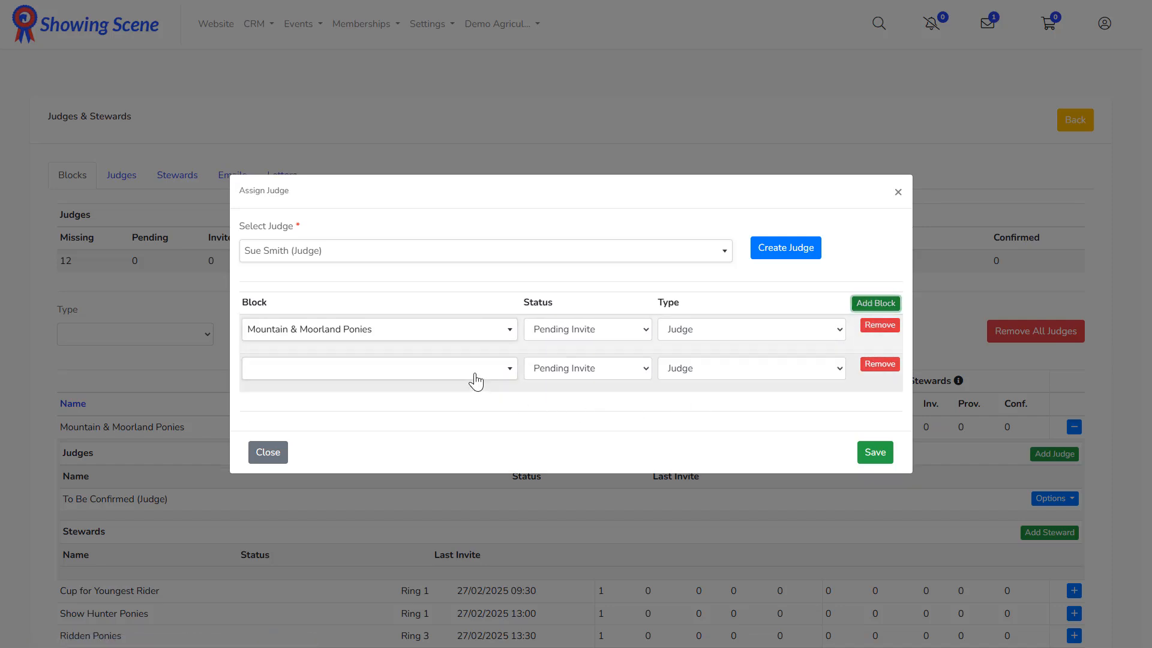
{"action": "left_click", "coordinate": [473, 380]}
{"action": "left_click", "coordinate": [393, 449]}
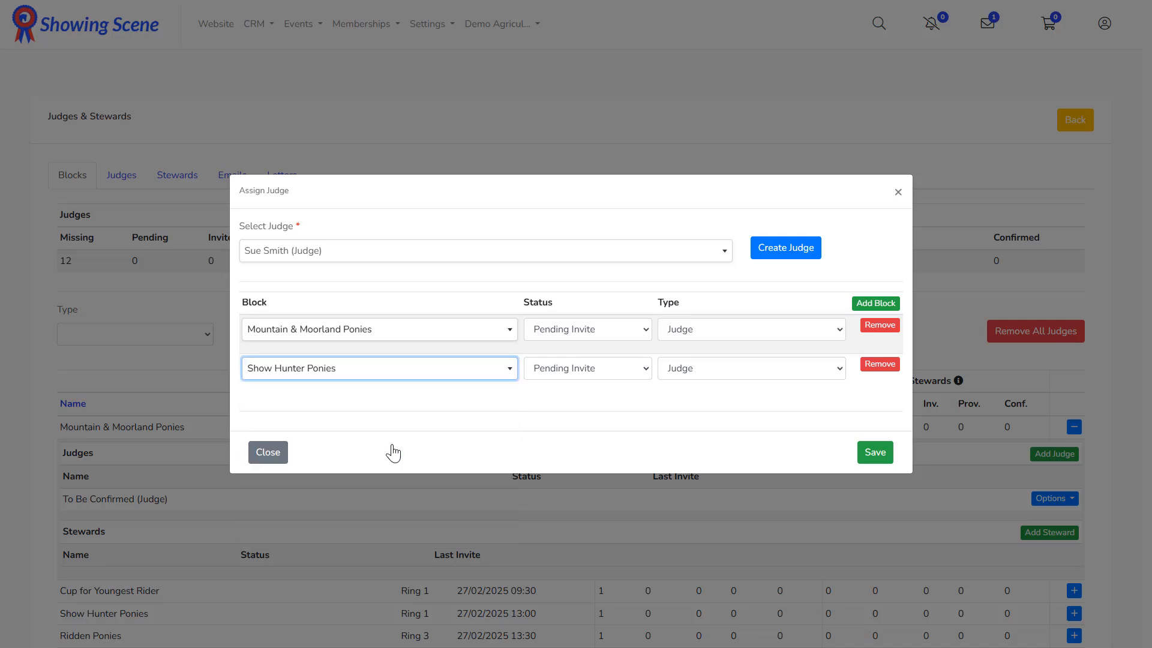
{"action": "left_click", "coordinate": [872, 456]}
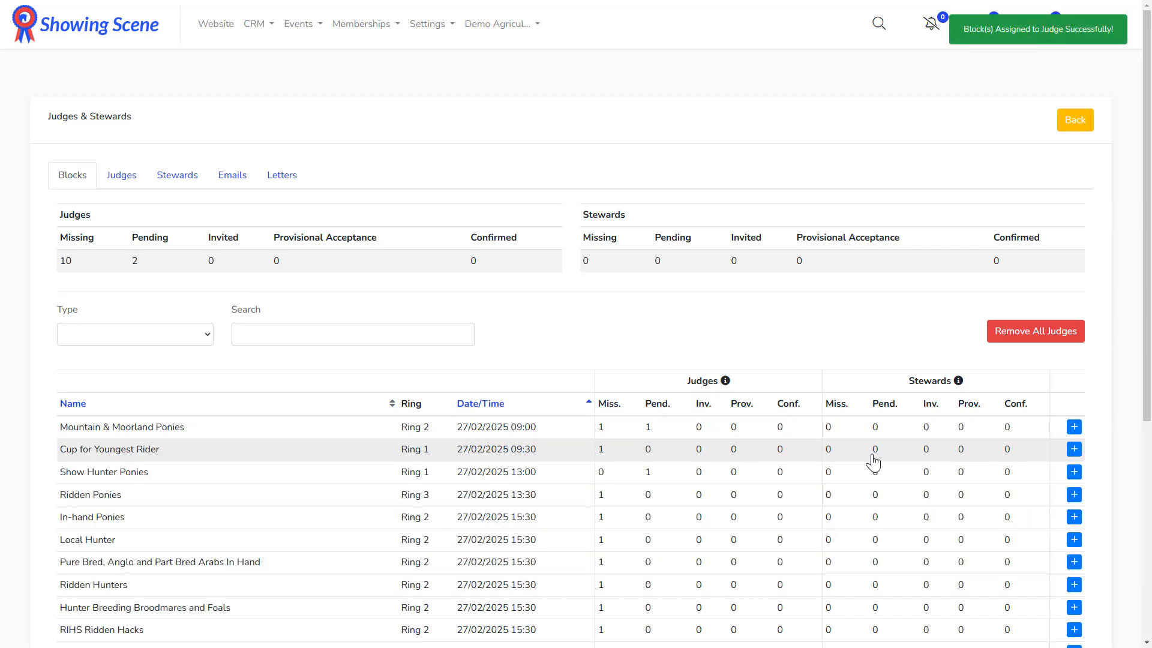
Step: Start a new assignment from the judges list for the first Ride Judge and give it the Ridden Ponies block
{"action": "left_click", "coordinate": [127, 178]}
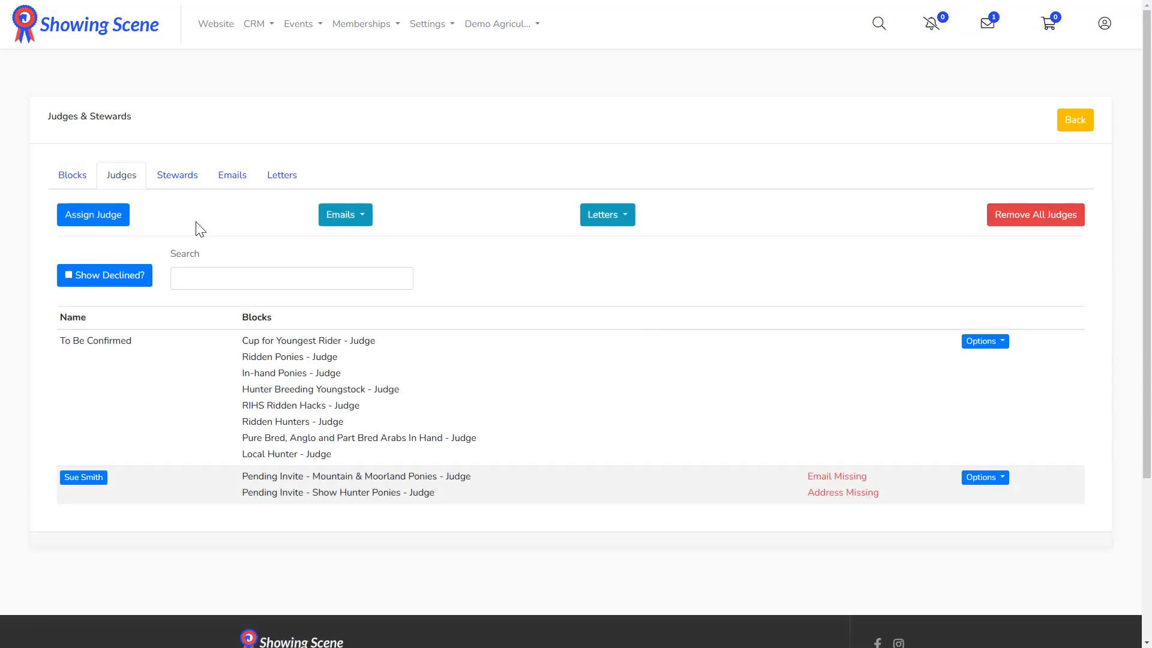
{"action": "left_click", "coordinate": [94, 217]}
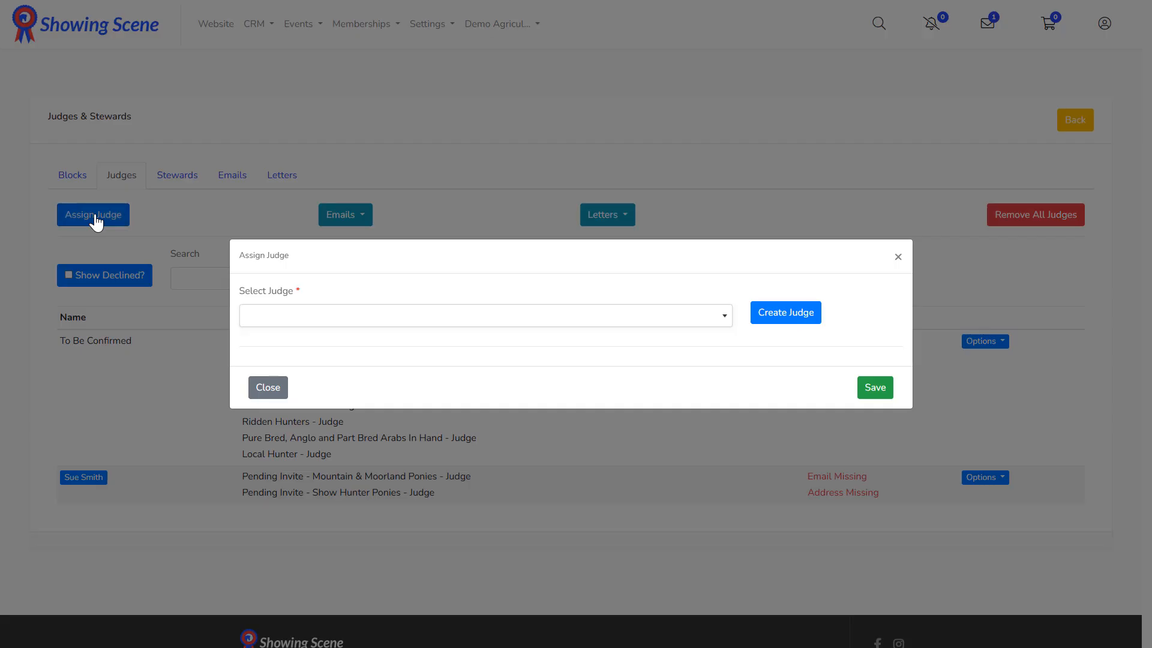
{"action": "left_click", "coordinate": [470, 325]}
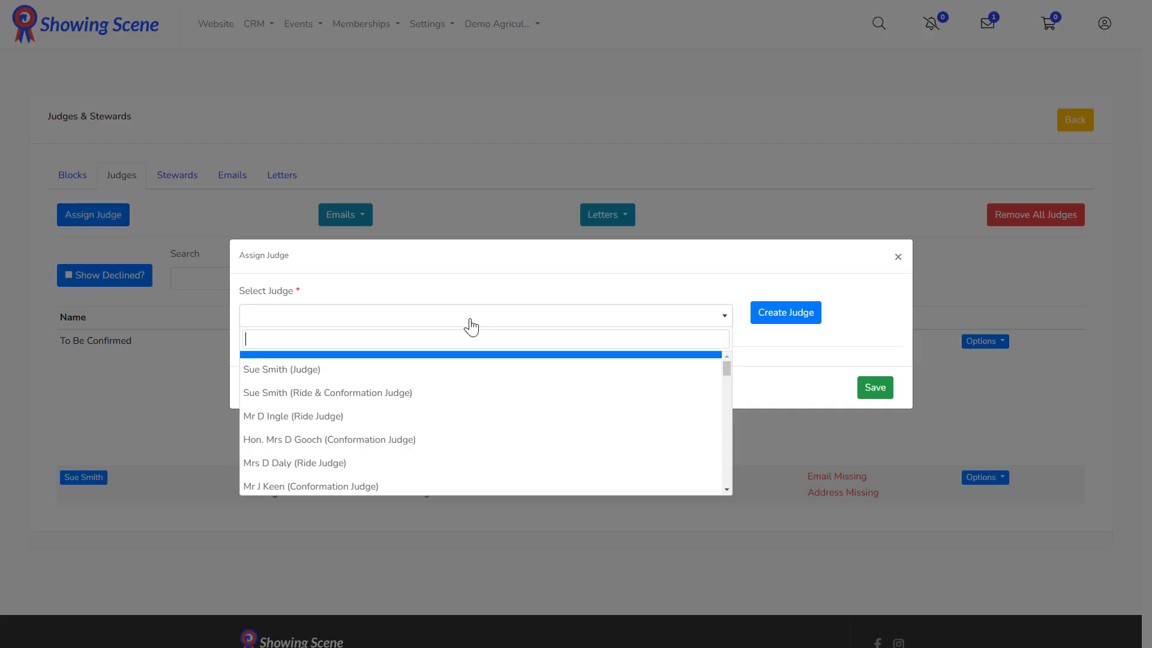
{"action": "left_click", "coordinate": [432, 416]}
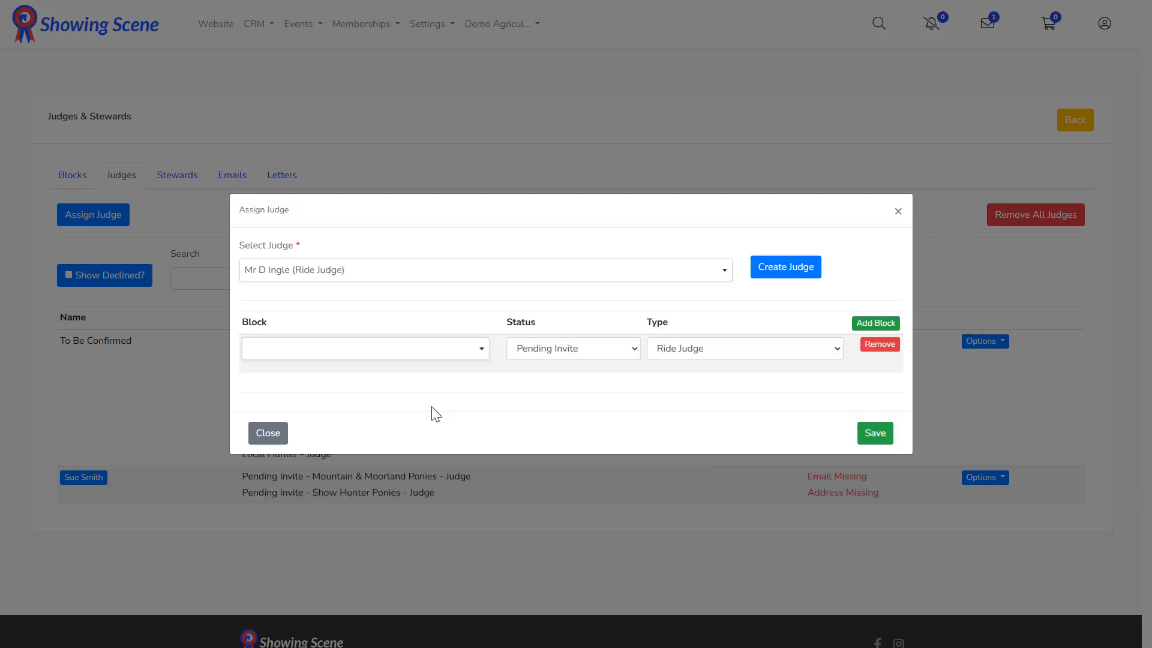
{"action": "left_click", "coordinate": [425, 361]}
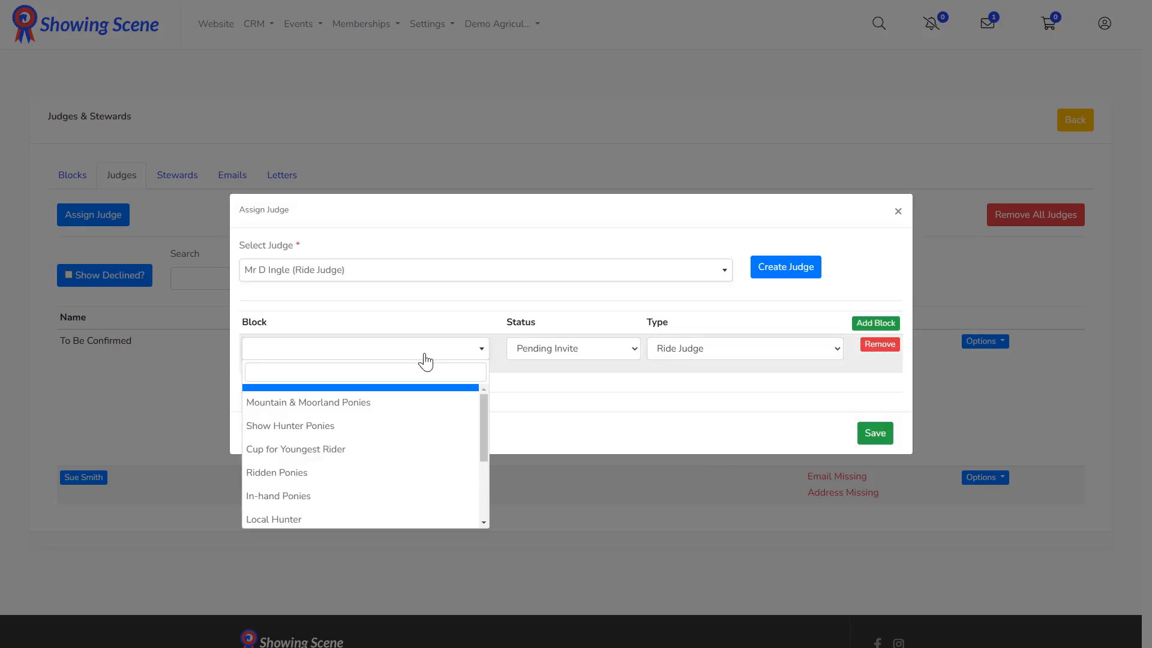
{"action": "left_click", "coordinate": [362, 470]}
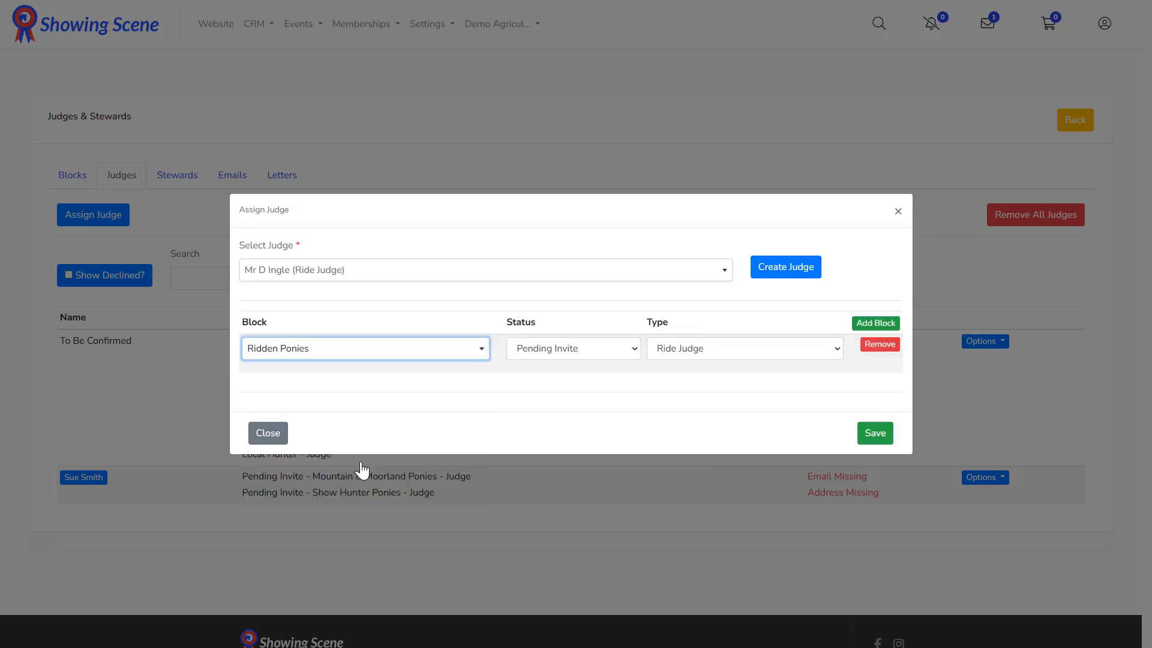
Step: Add the In-hand Ponies and Local Hunter blocks to the Ride Judge's assignment and save it
{"action": "left_click", "coordinate": [876, 323]}
{"action": "left_click", "coordinate": [455, 375]}
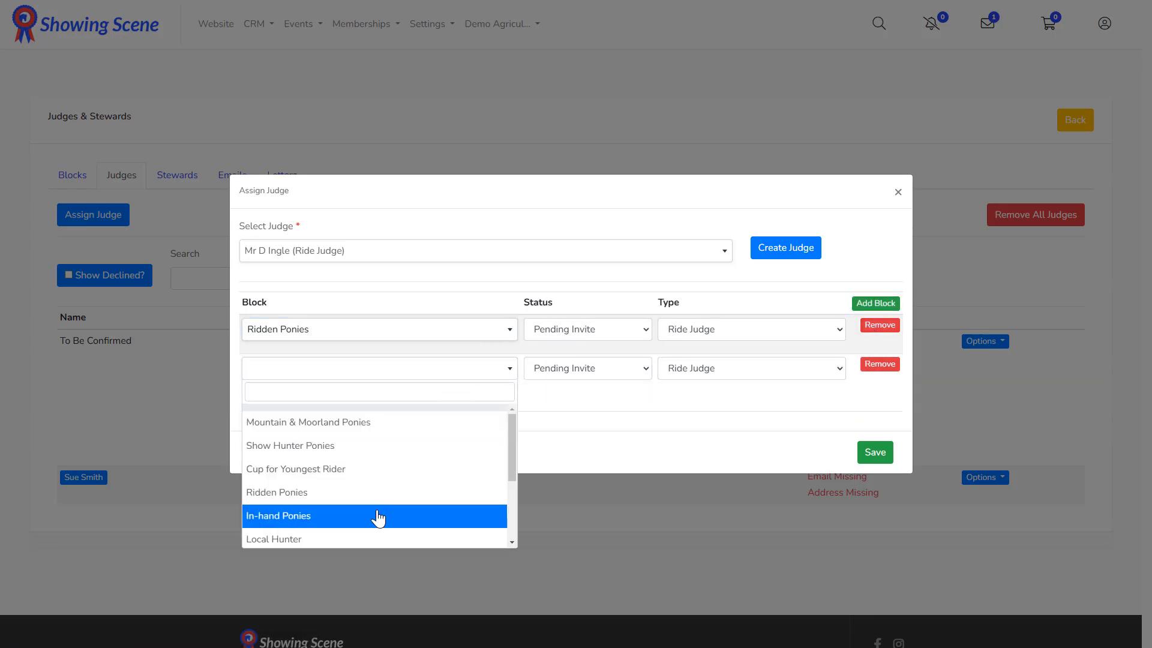
{"action": "left_click", "coordinate": [377, 517]}
{"action": "left_click", "coordinate": [875, 303]}
{"action": "left_click", "coordinate": [489, 387]}
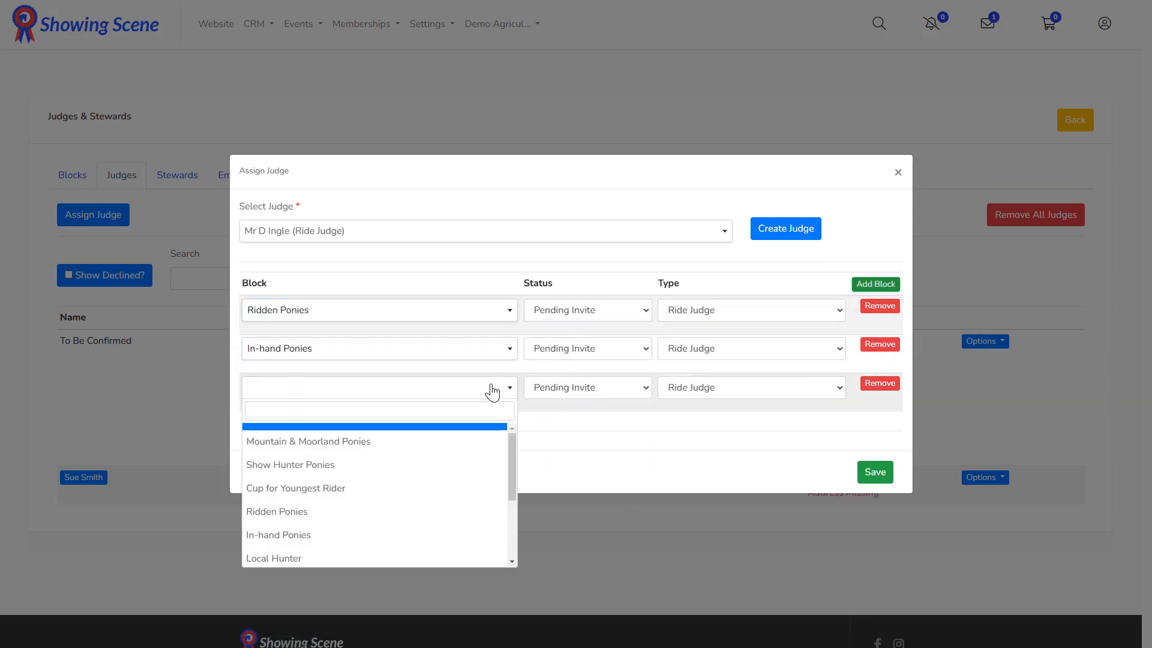
{"action": "left_click", "coordinate": [376, 557]}
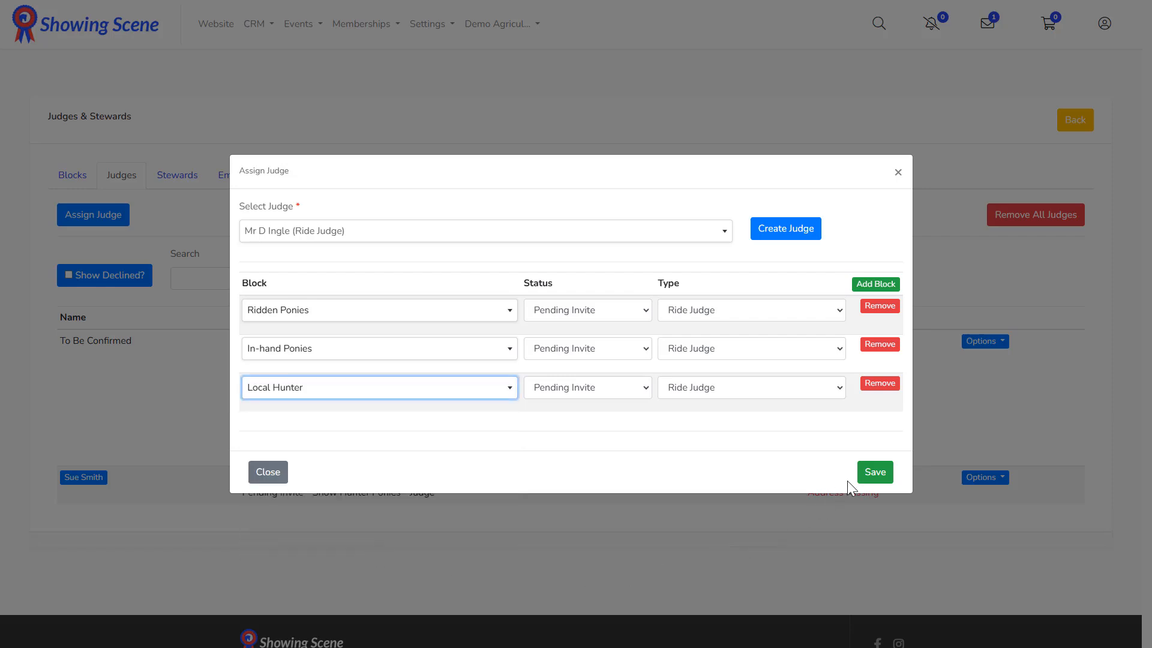
{"action": "left_click", "coordinate": [873, 474]}
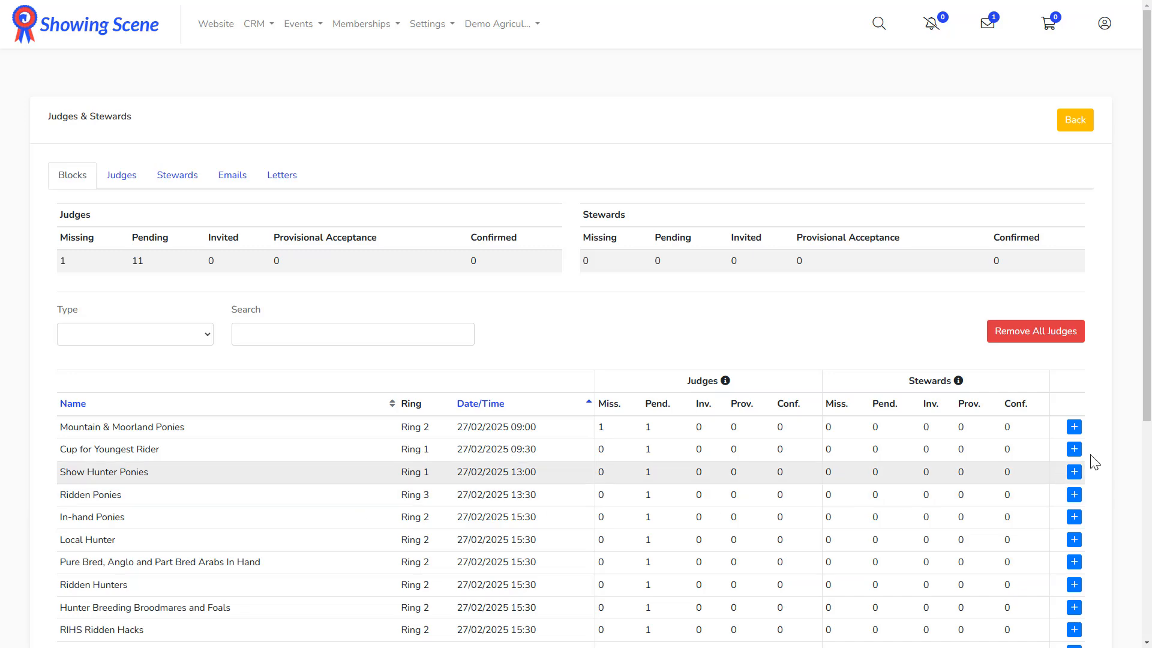
Step: Assign a second judge of type Judge to the Mountain & Moorland Ponies block, finding the judge by surname and taking the first match
{"action": "left_click", "coordinate": [1073, 427]}
{"action": "left_click", "coordinate": [1067, 458]}
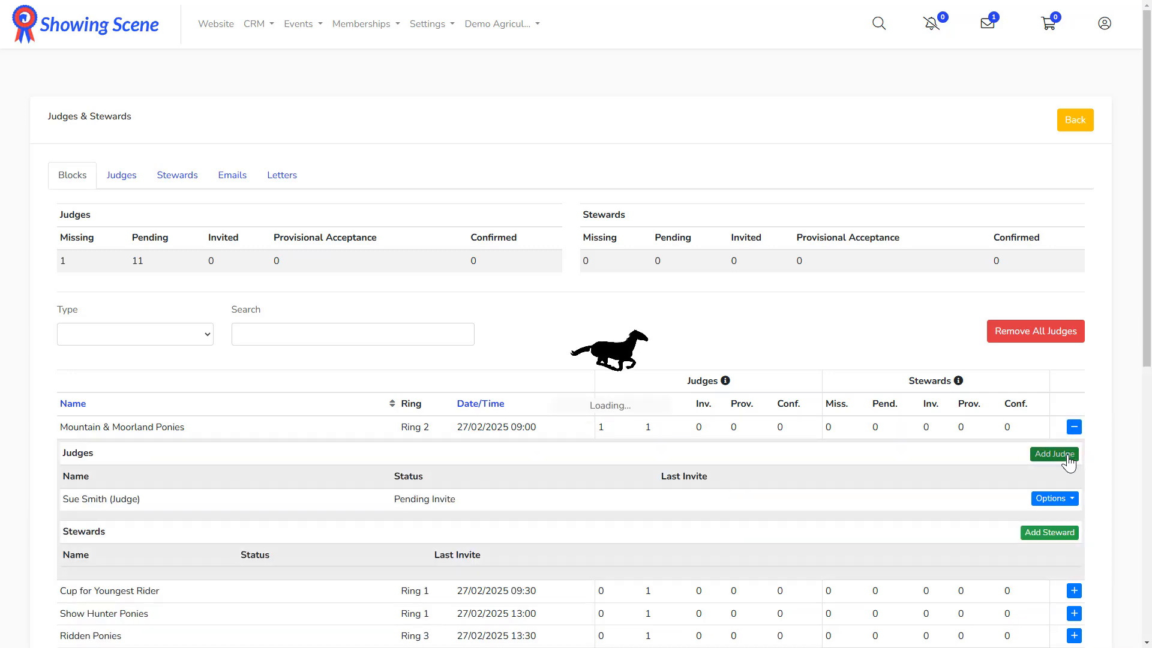
{"action": "left_click", "coordinate": [713, 325]}
{"action": "type", "text": "jon"}
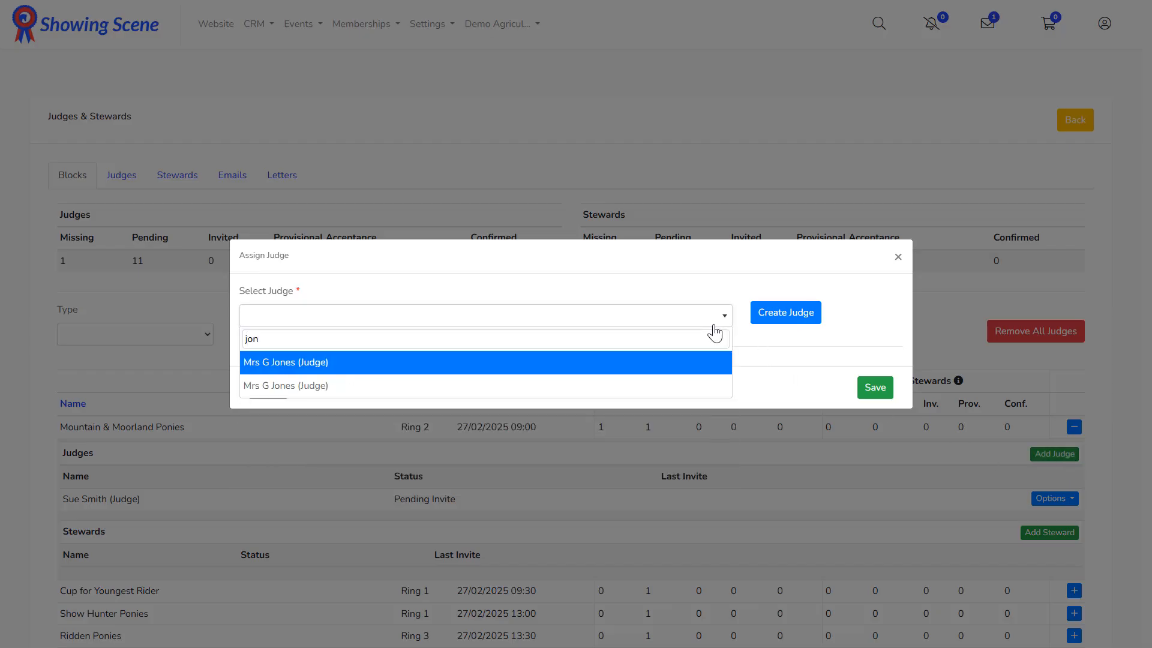
{"action": "left_click", "coordinate": [699, 362]}
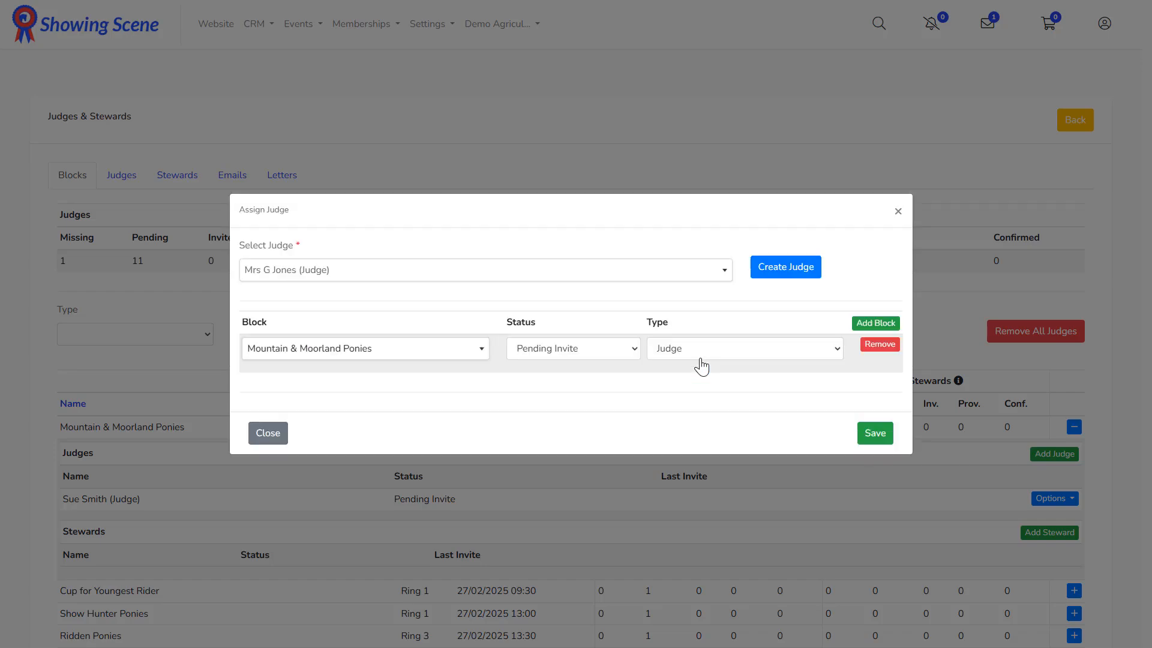
{"action": "left_click", "coordinate": [875, 433]}
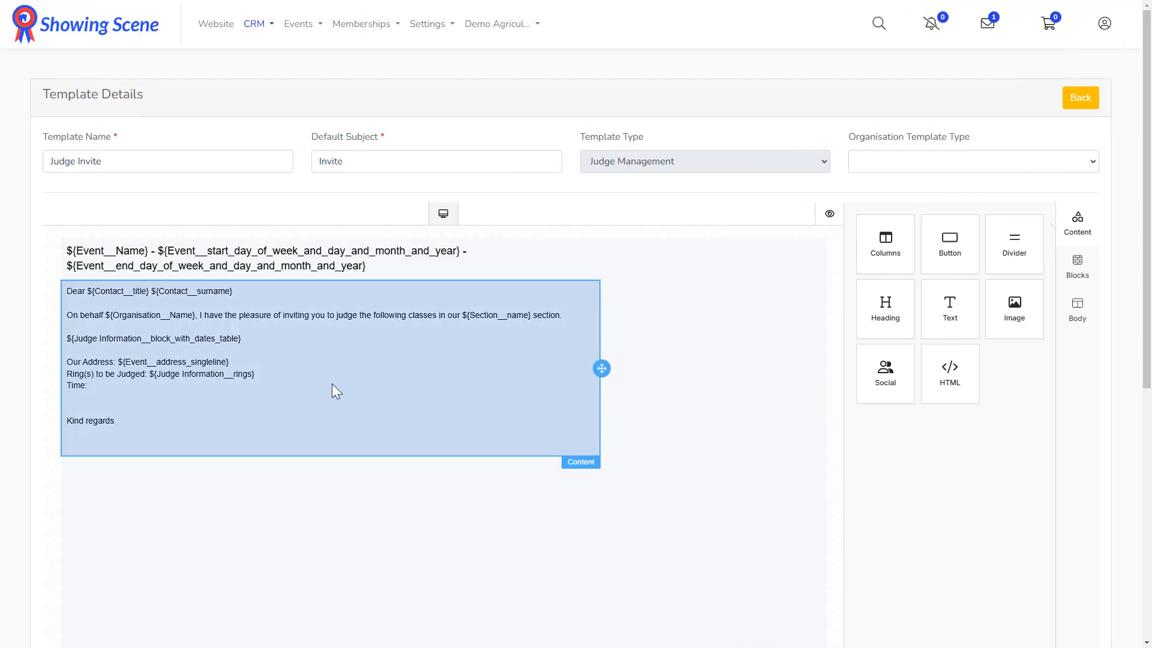
Step: Examine the merge tags available for the Judge Invite template's body text, including the Contact, Event, Section and Judge Information groups
{"action": "left_click", "coordinate": [356, 373]}
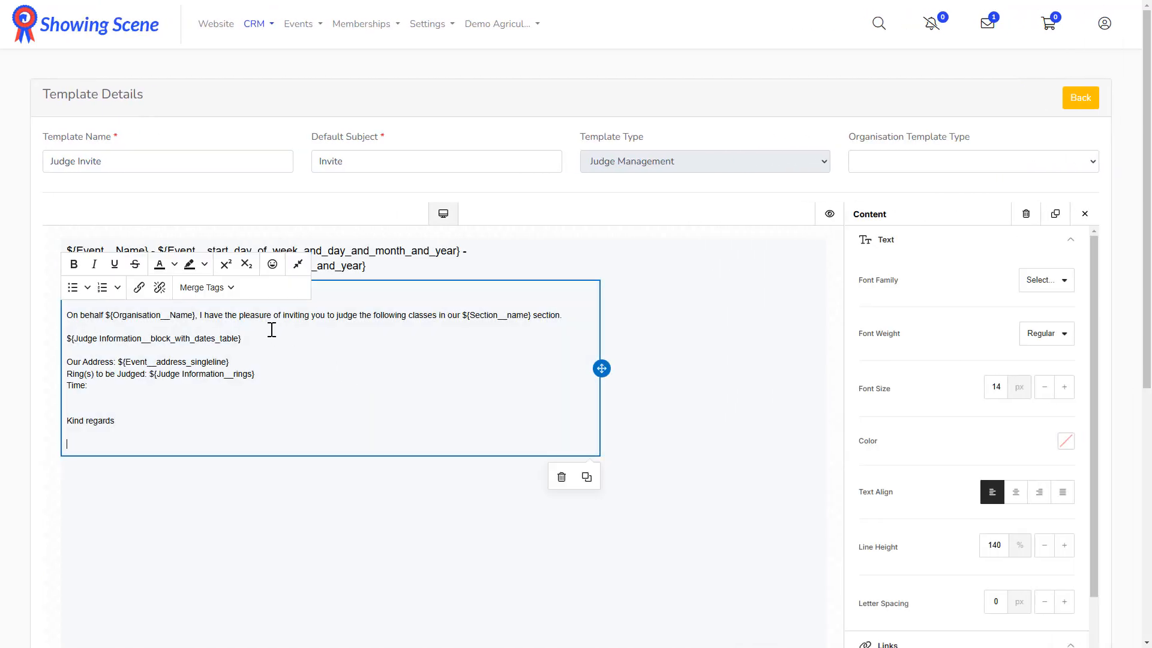
{"action": "left_click", "coordinate": [226, 293]}
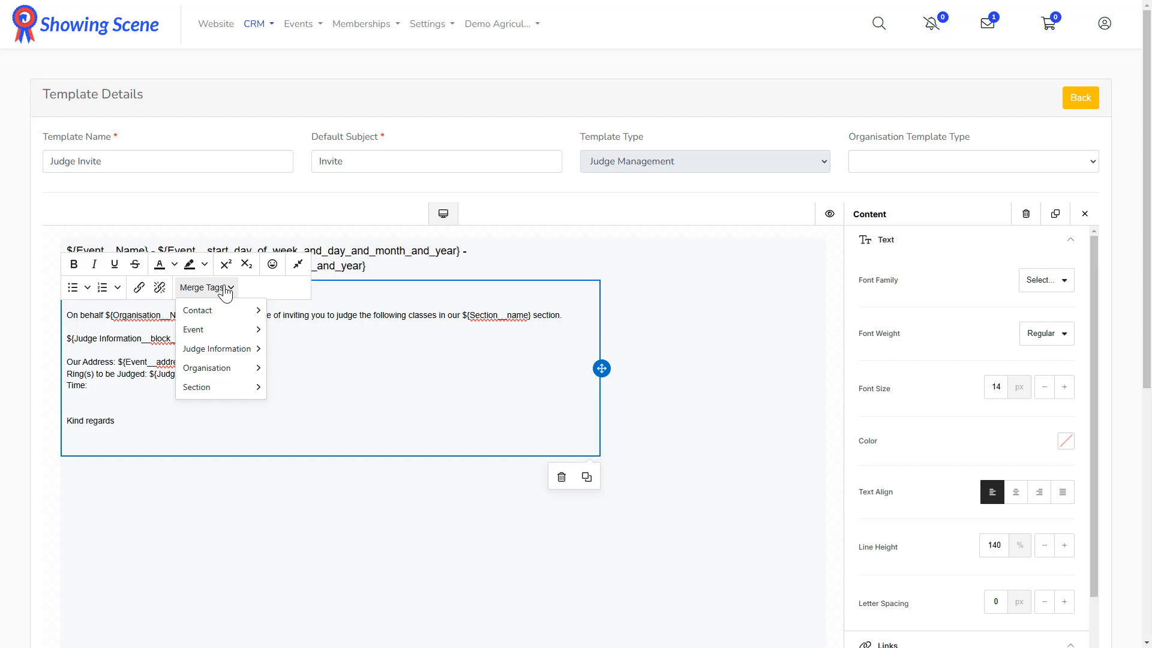
{"action": "mouse_move", "coordinate": [228, 314]}
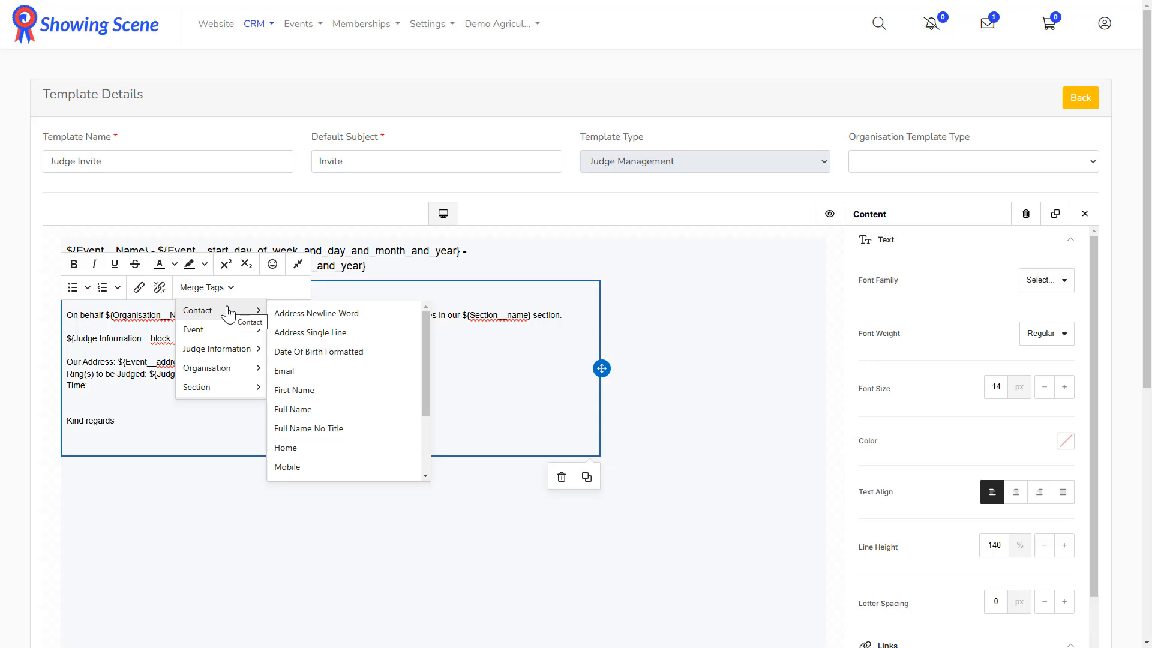
{"action": "mouse_move", "coordinate": [238, 333]}
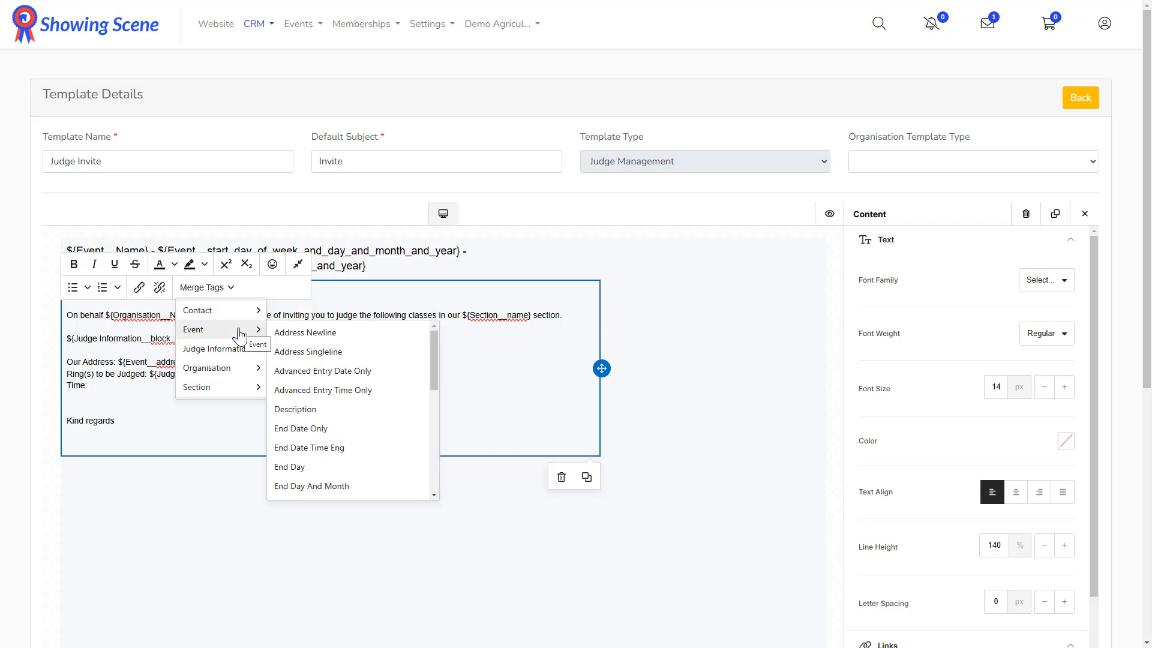
{"action": "mouse_move", "coordinate": [250, 378]}
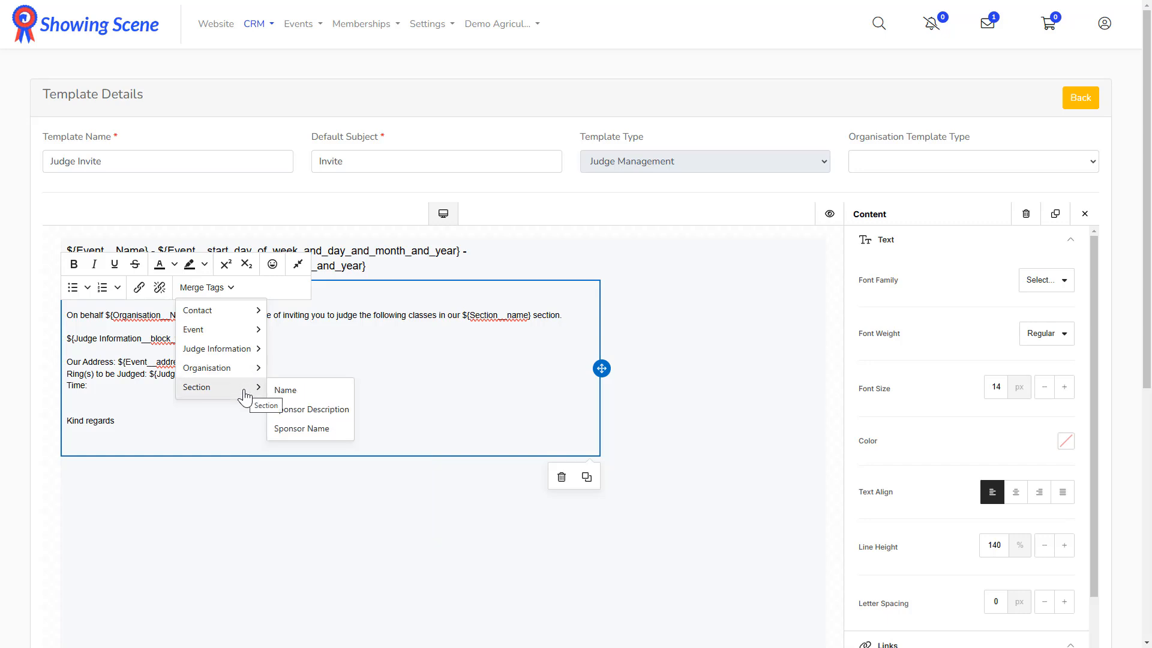
{"action": "mouse_move", "coordinate": [258, 354]}
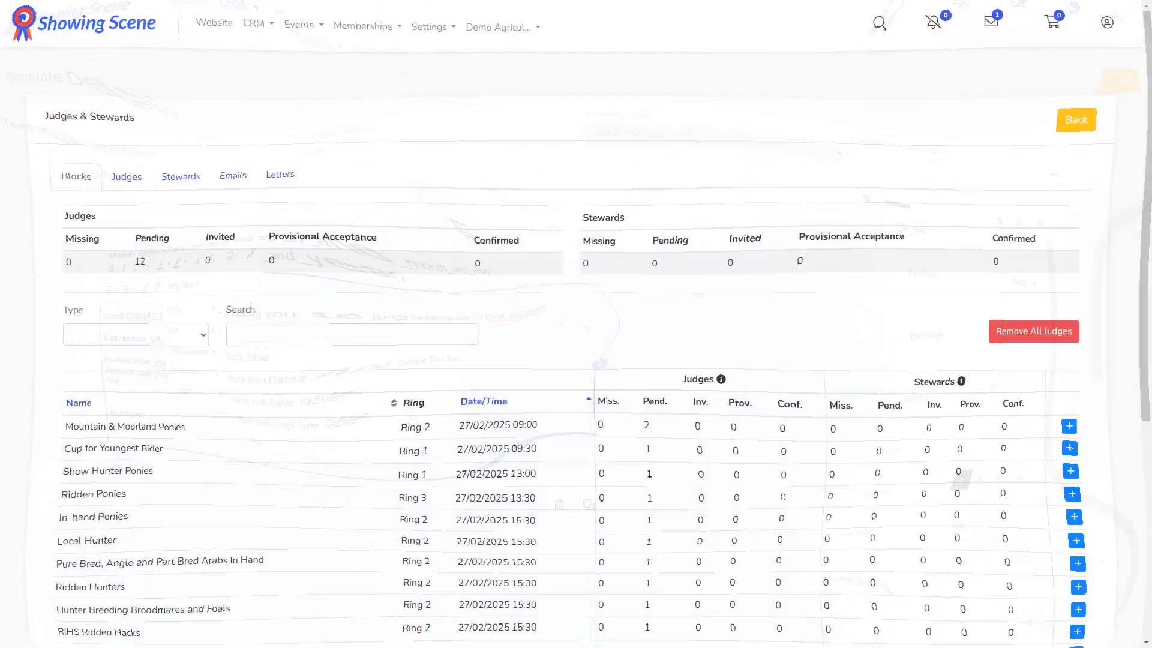
Step: Start an email from the judges list to all judges with the status Pending Invite
{"action": "left_click", "coordinate": [124, 177]}
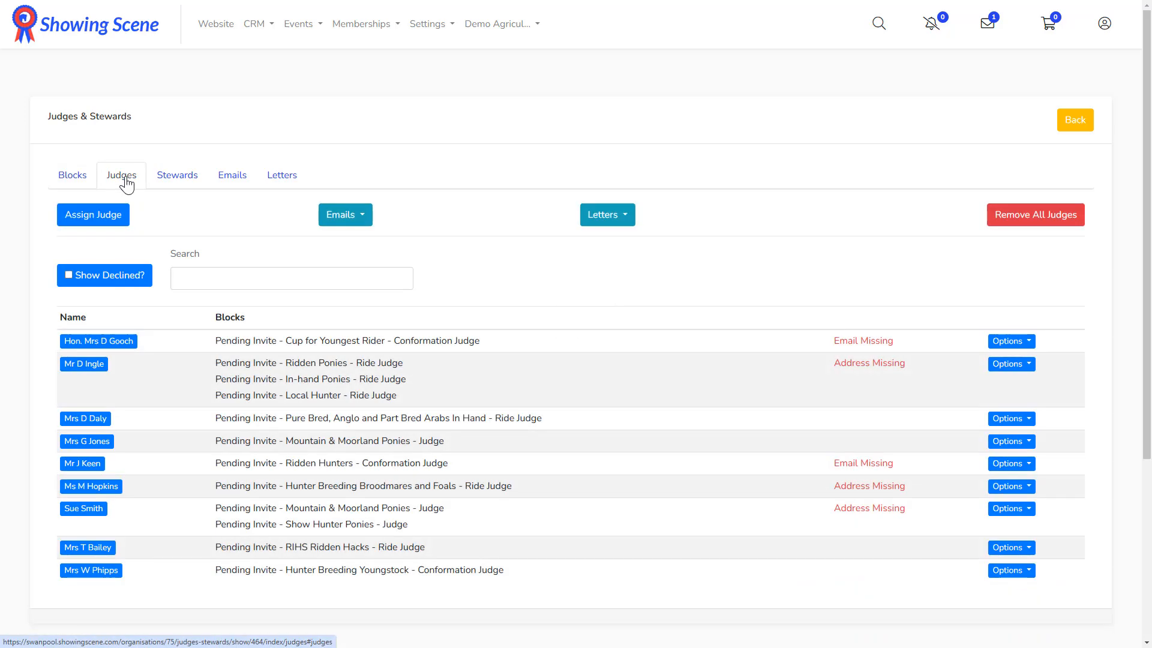
{"action": "left_click", "coordinate": [362, 221]}
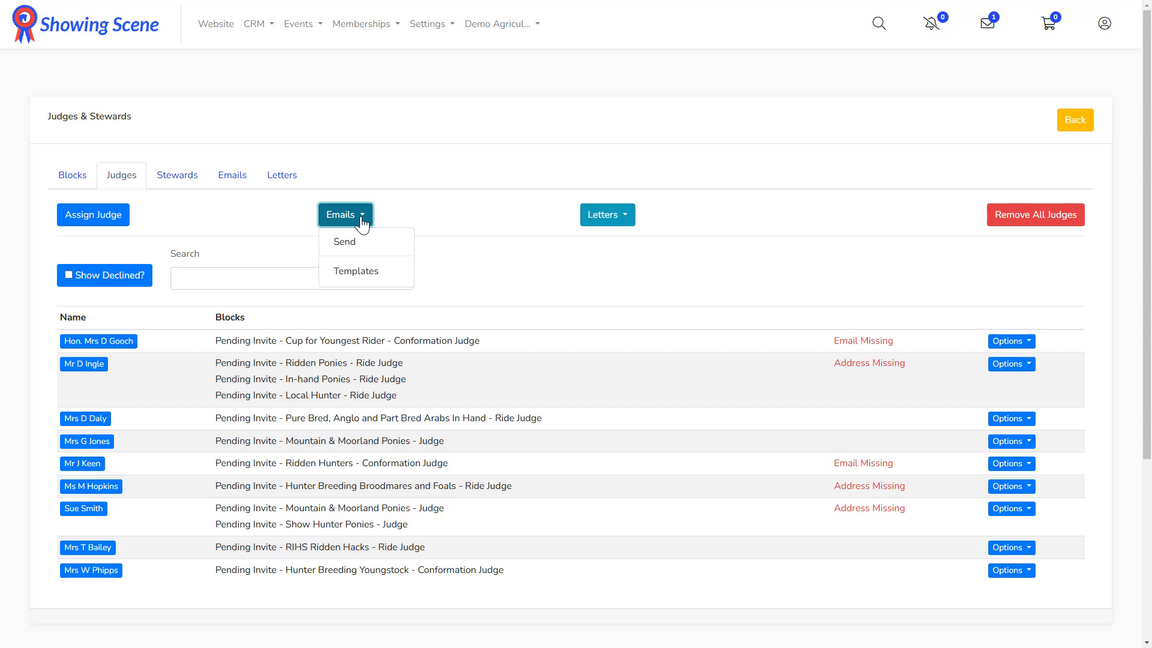
{"action": "left_click", "coordinate": [380, 246]}
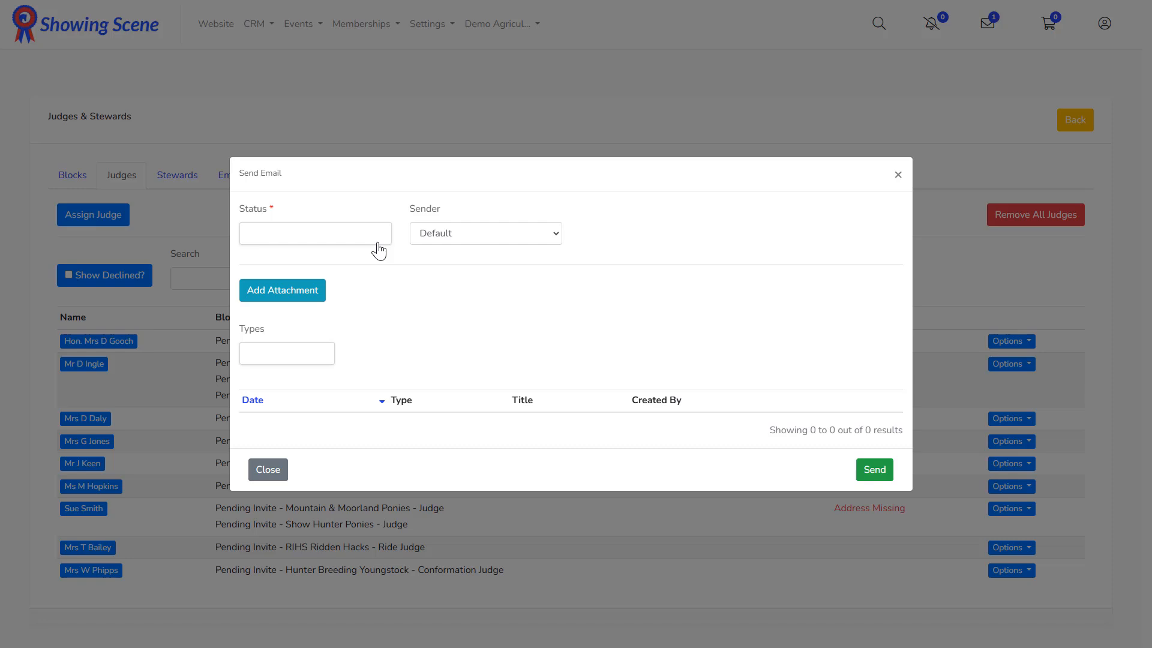
{"action": "left_click", "coordinate": [342, 240]}
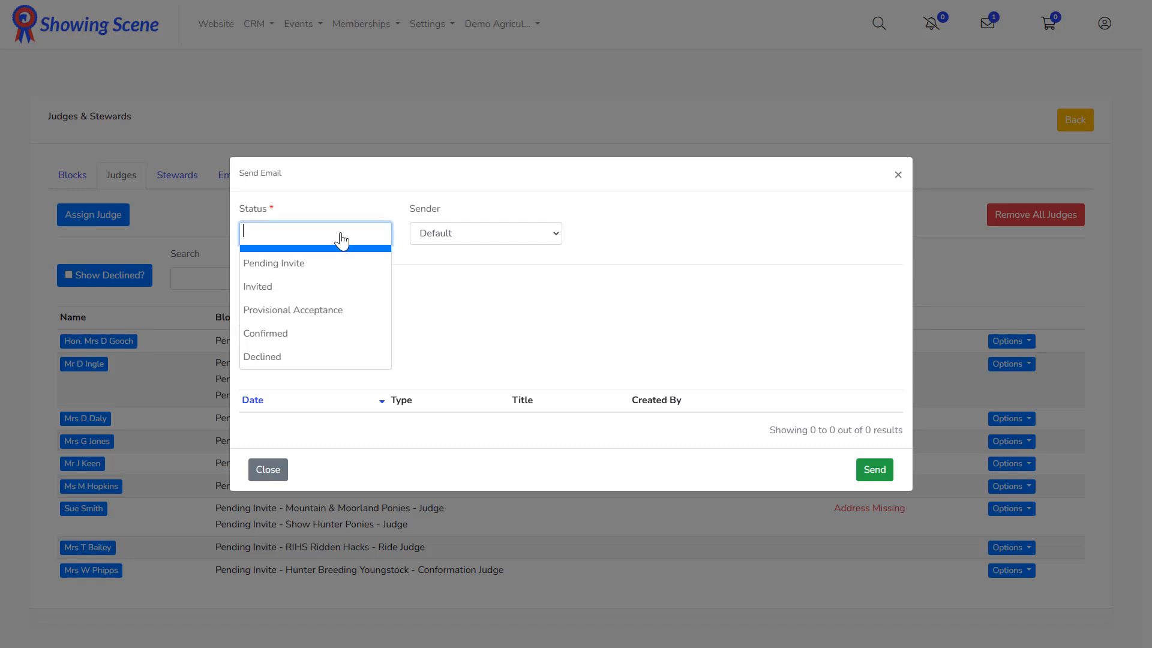
{"action": "left_click", "coordinate": [336, 263]}
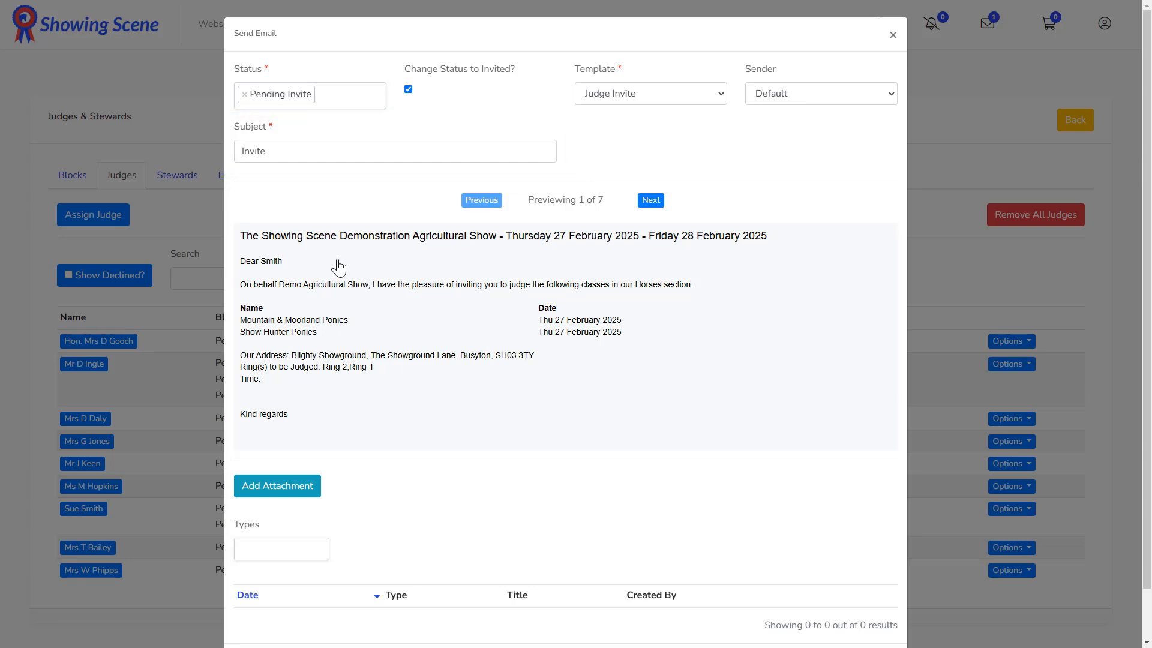
Step: Preview the Judge Invite email for the next three recipients and send the invitations
{"action": "left_click", "coordinate": [651, 203]}
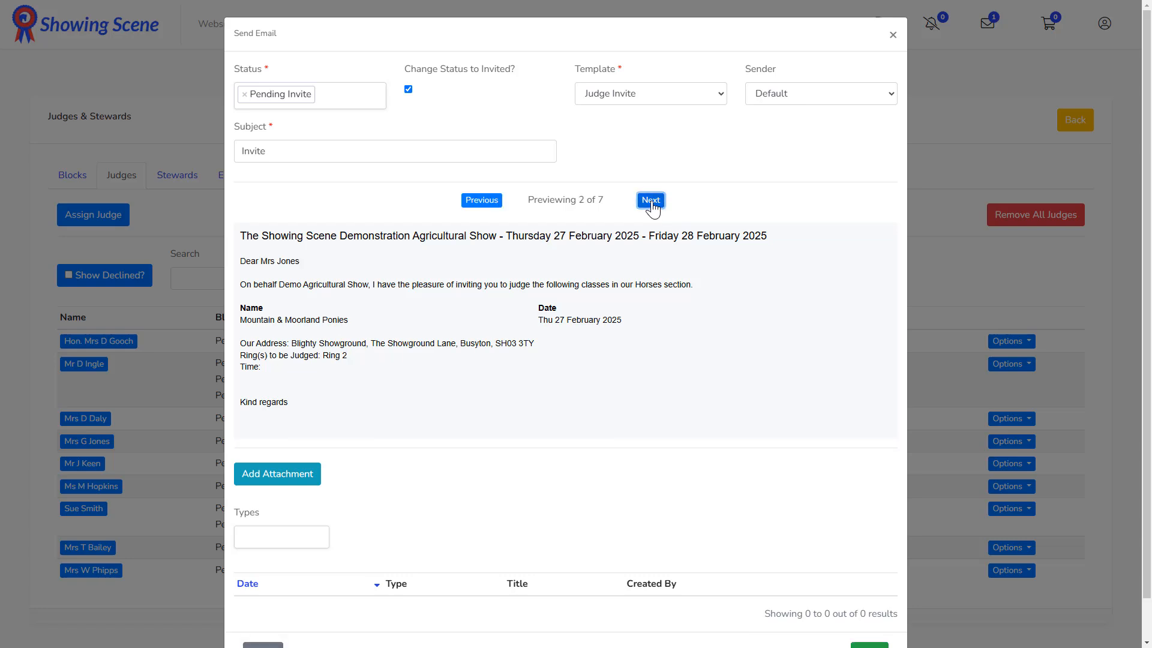
{"action": "left_click", "coordinate": [652, 202]}
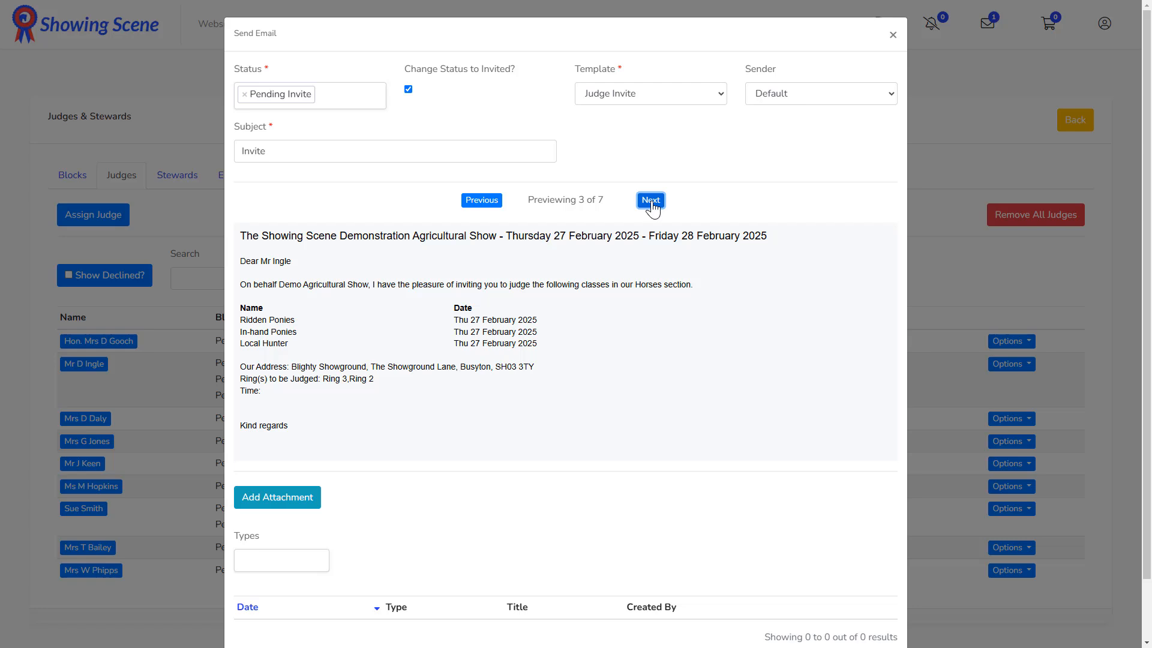
{"action": "left_click", "coordinate": [651, 202]}
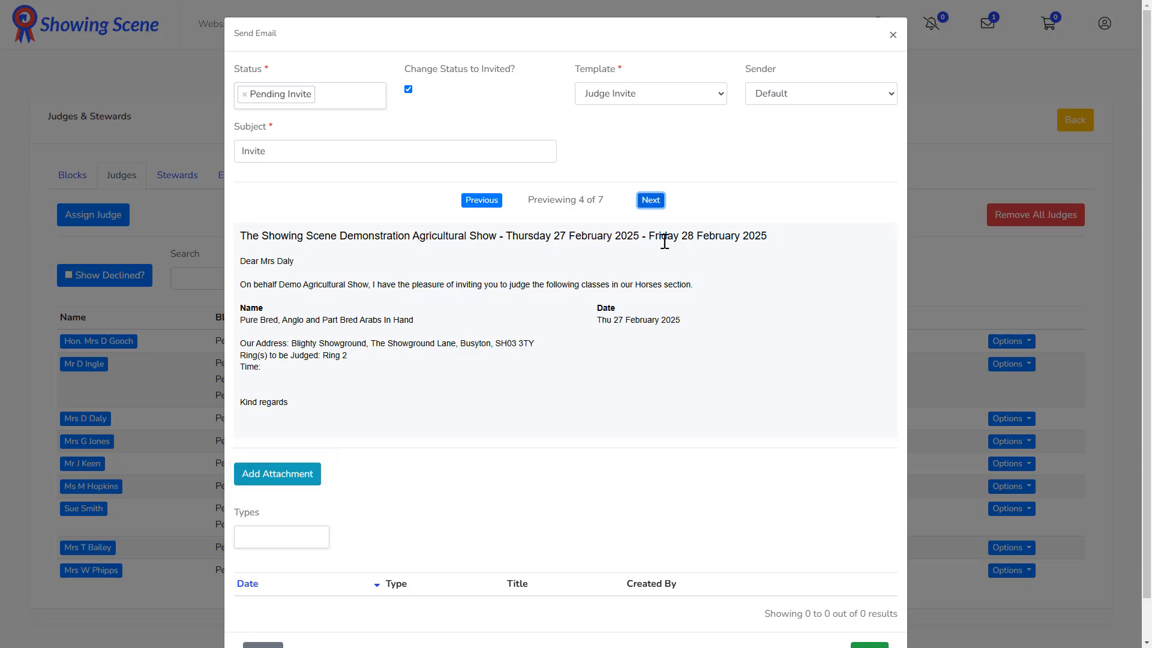
{"action": "scroll", "coordinate": [823, 589], "scroll_direction": "down", "scroll_amount": 2}
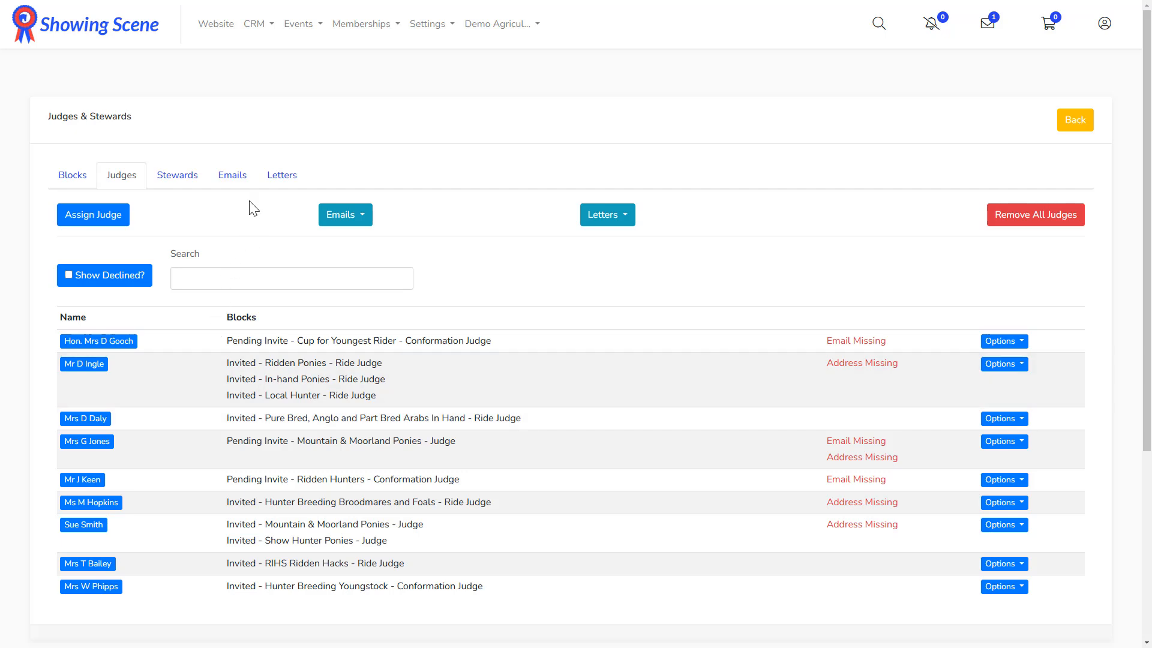
Step: Review the delivery record of the sent judge invite email and return to the judges list
{"action": "left_click", "coordinate": [240, 180]}
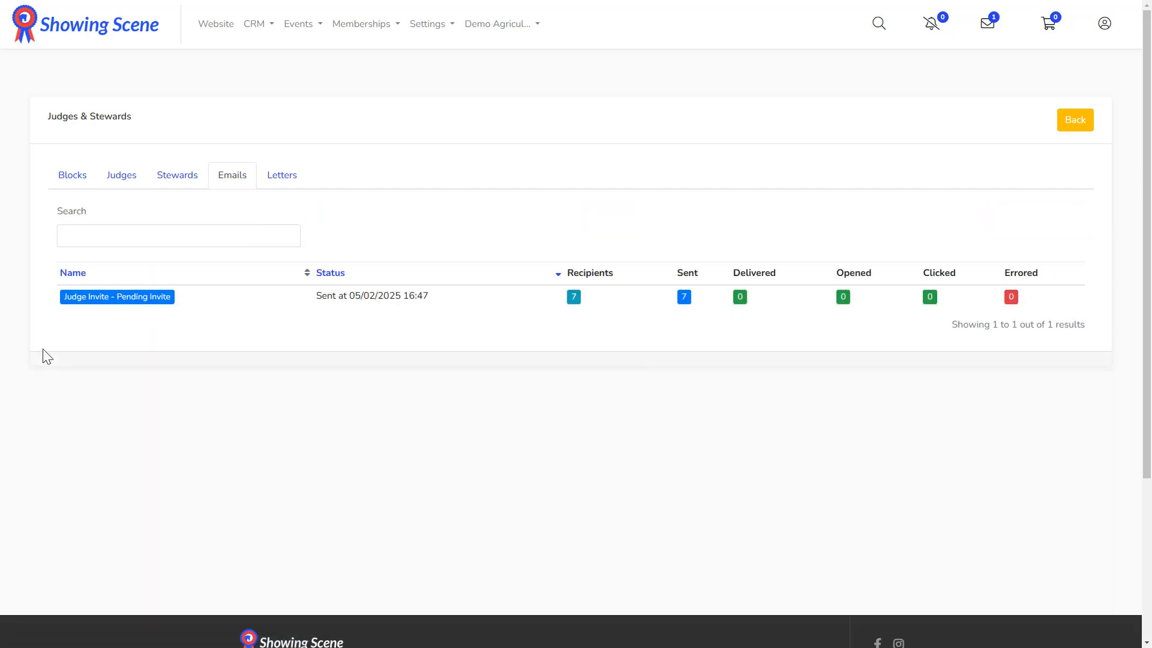
{"action": "left_click", "coordinate": [125, 187]}
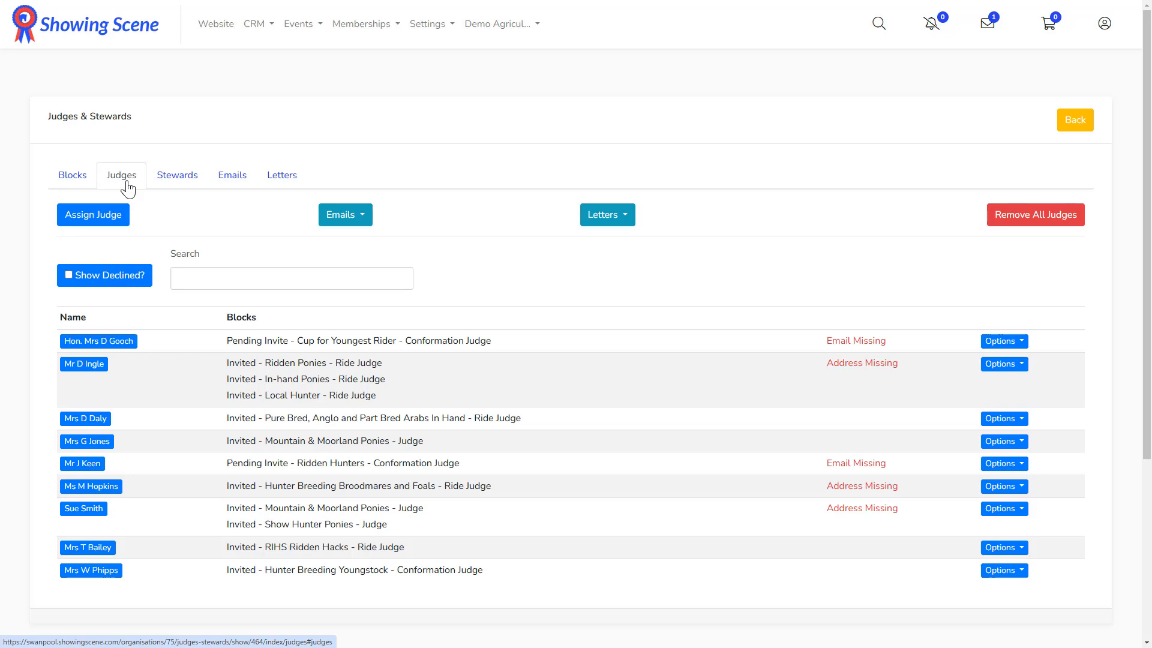
Step: Generate Judge Invite letters for the judges with the status Pending Invite, changing their status to Invited
{"action": "left_click", "coordinate": [602, 223]}
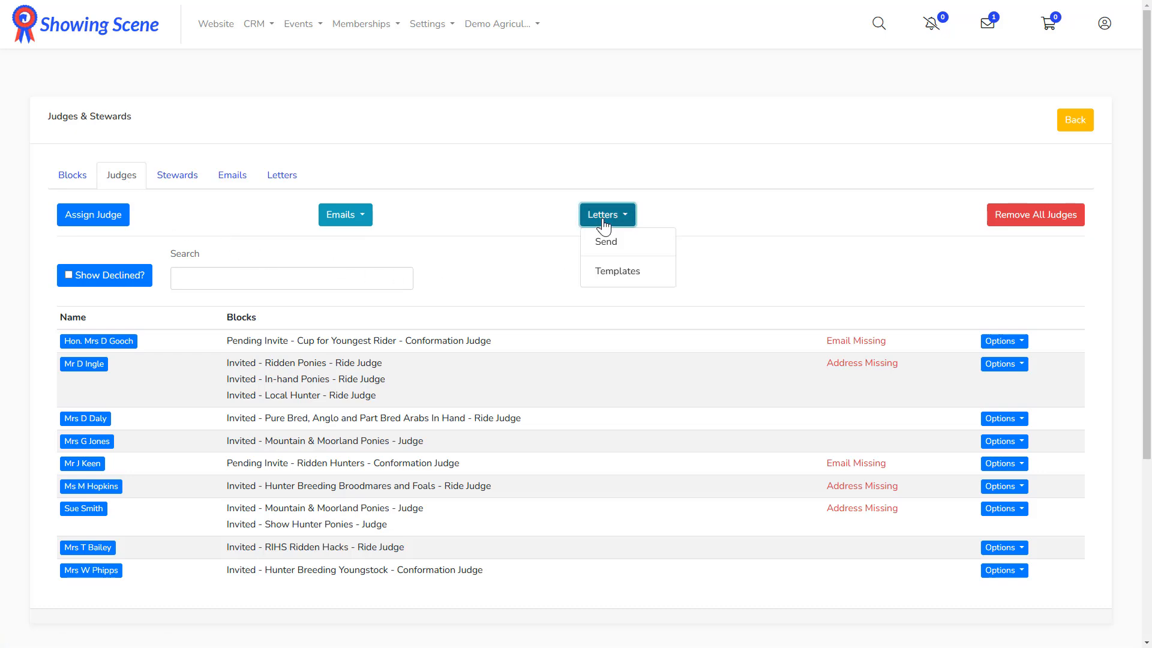
{"action": "left_click", "coordinate": [631, 247]}
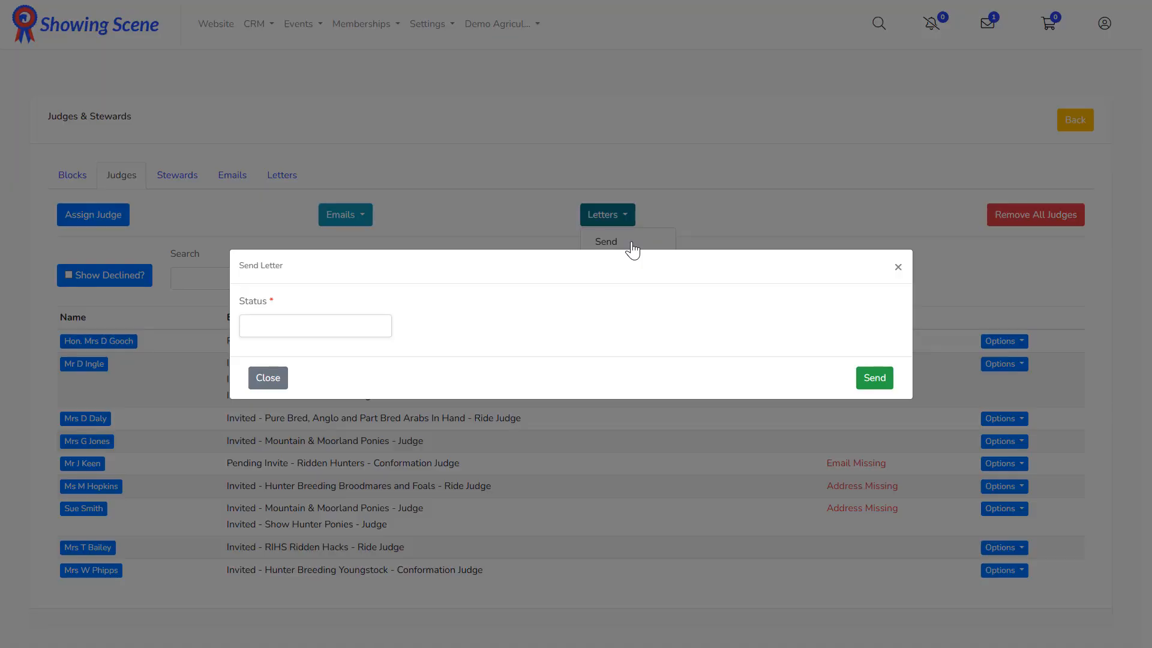
{"action": "left_click", "coordinate": [370, 331]}
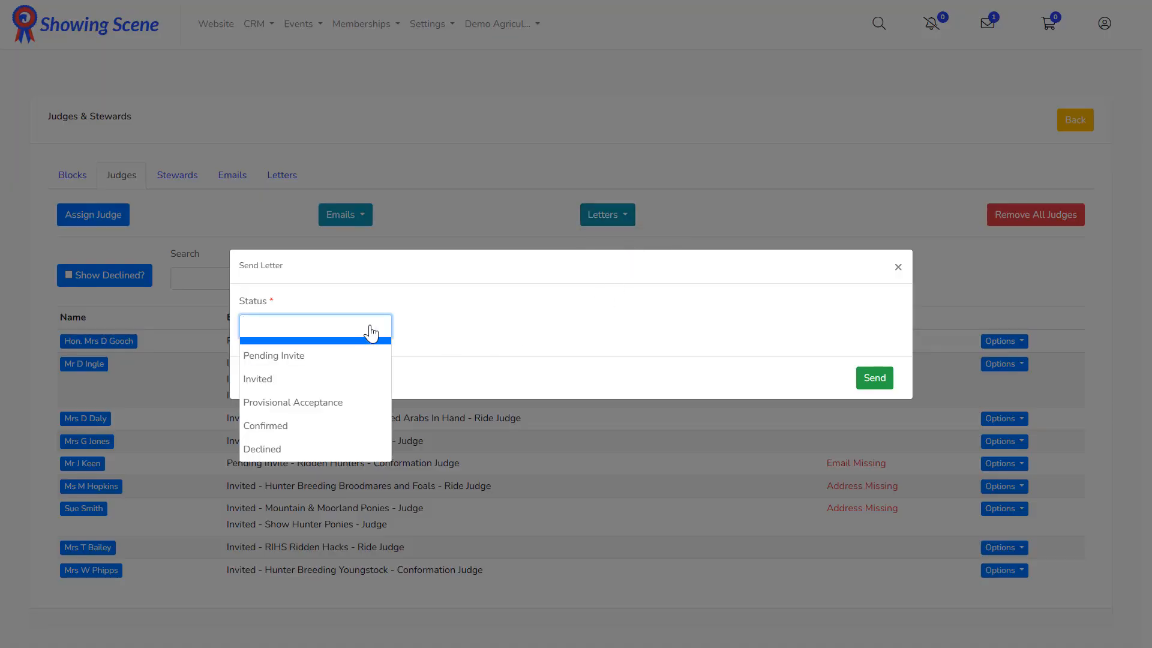
{"action": "left_click", "coordinate": [367, 356]}
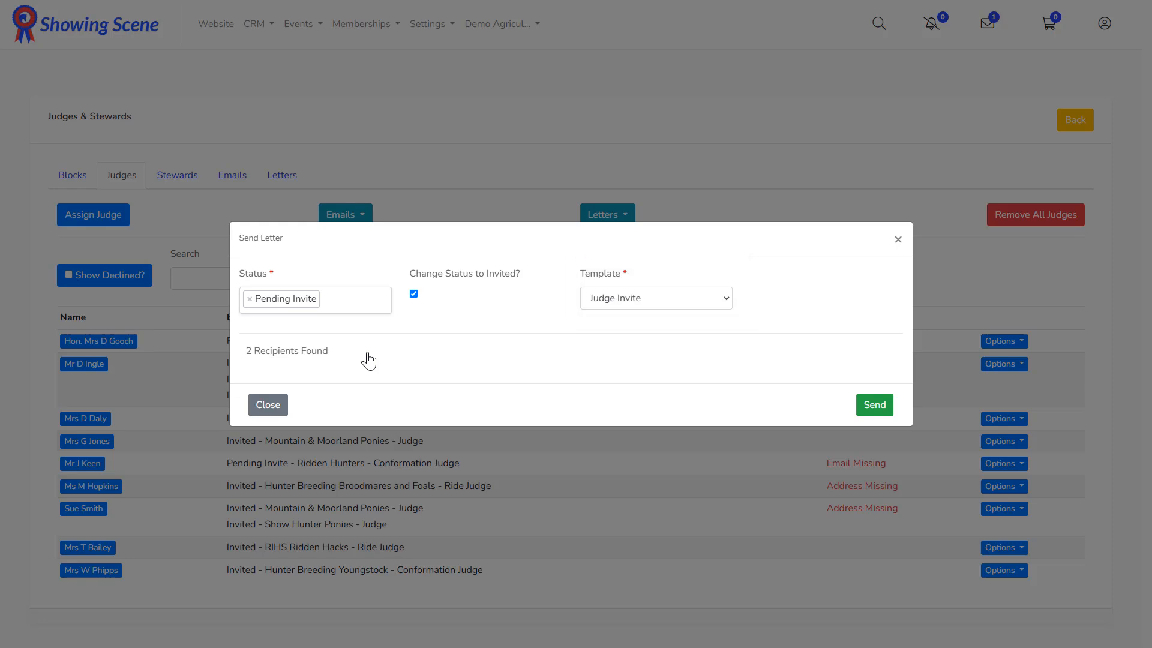
{"action": "left_click", "coordinate": [872, 411]}
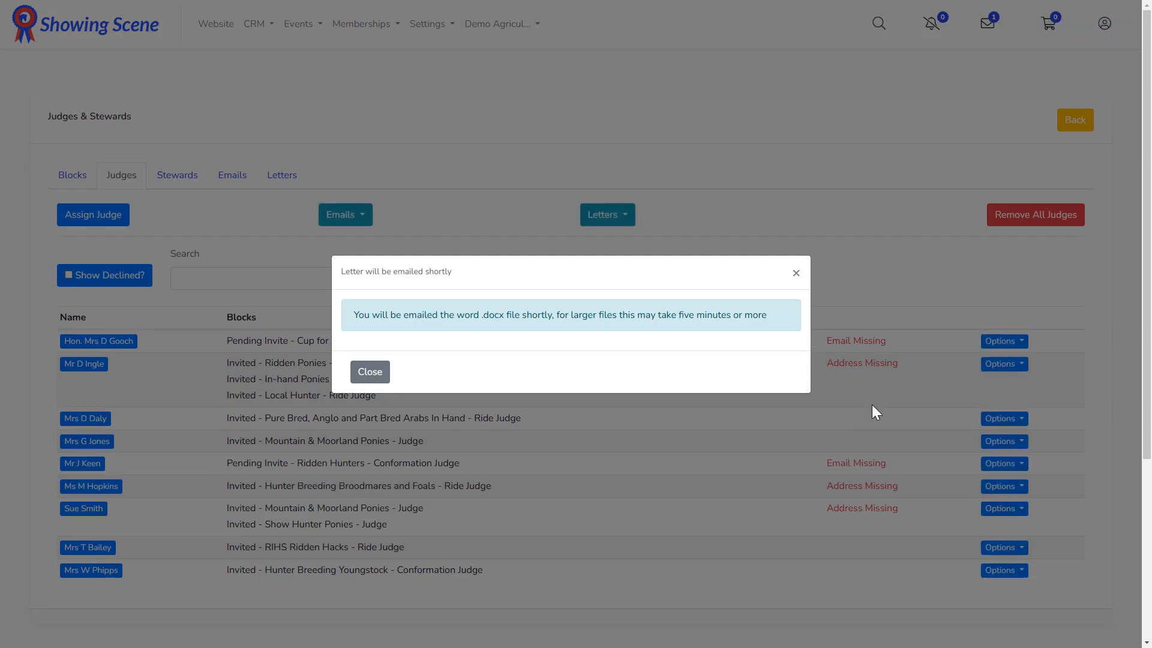
{"action": "left_click", "coordinate": [371, 372]}
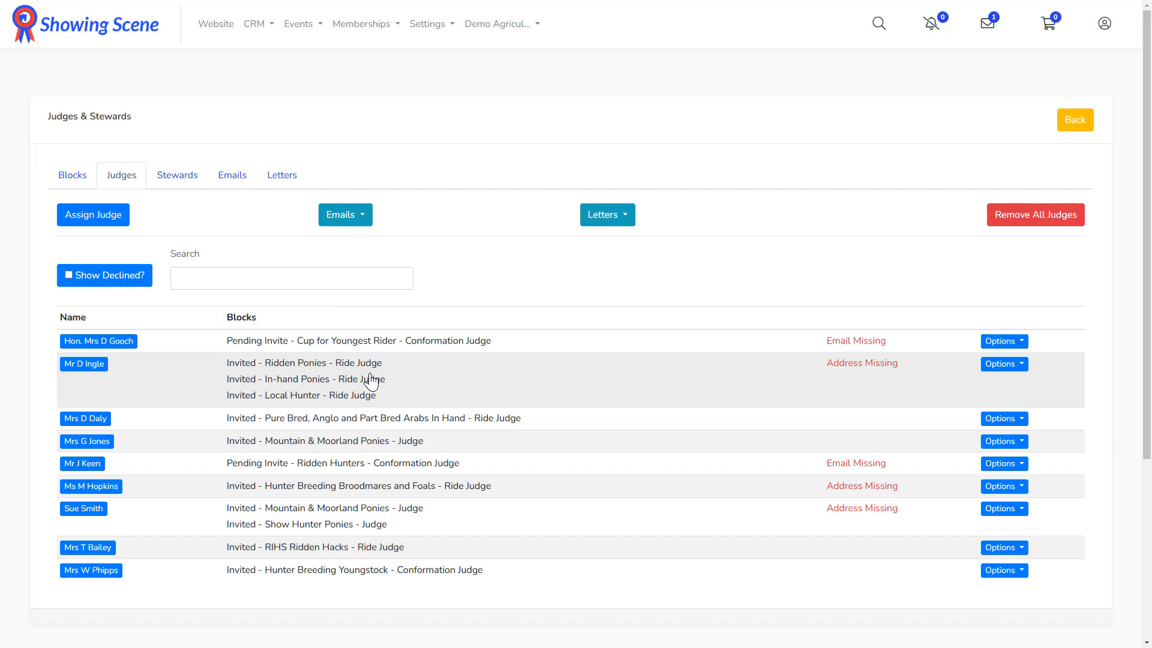
Step: Open the generated judge-invite .docx from the section's letters in Word and read through the letters
{"action": "left_click", "coordinate": [287, 180]}
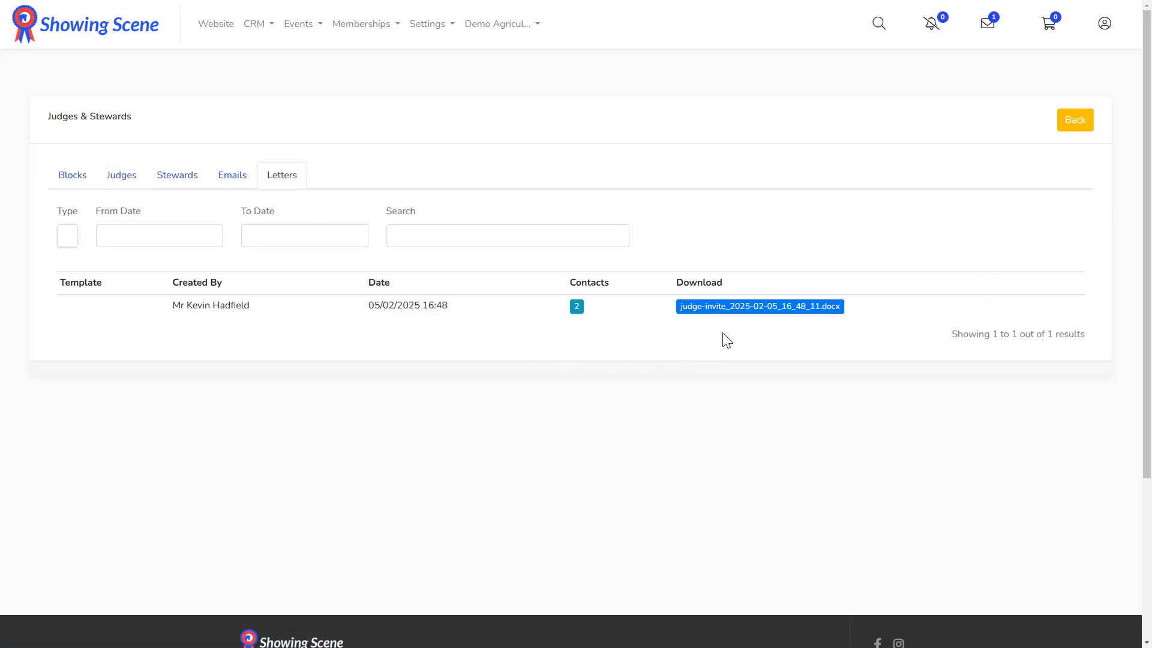
{"action": "left_click", "coordinate": [744, 314]}
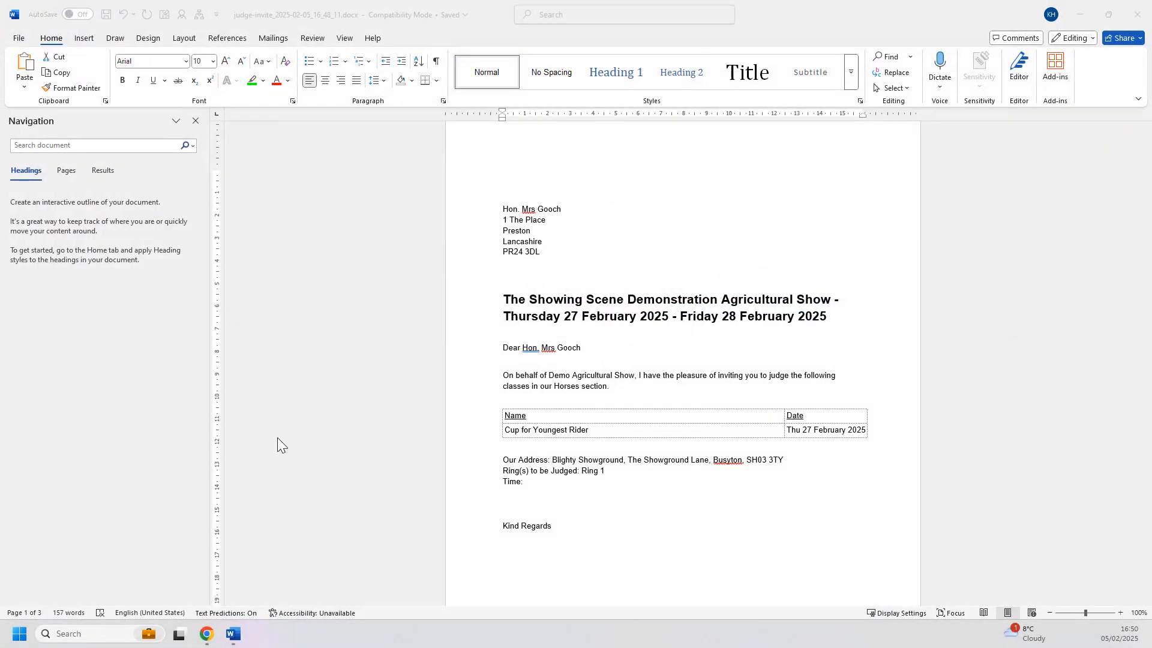
{"action": "scroll", "coordinate": [326, 423], "scroll_direction": "down", "scroll_amount": 8}
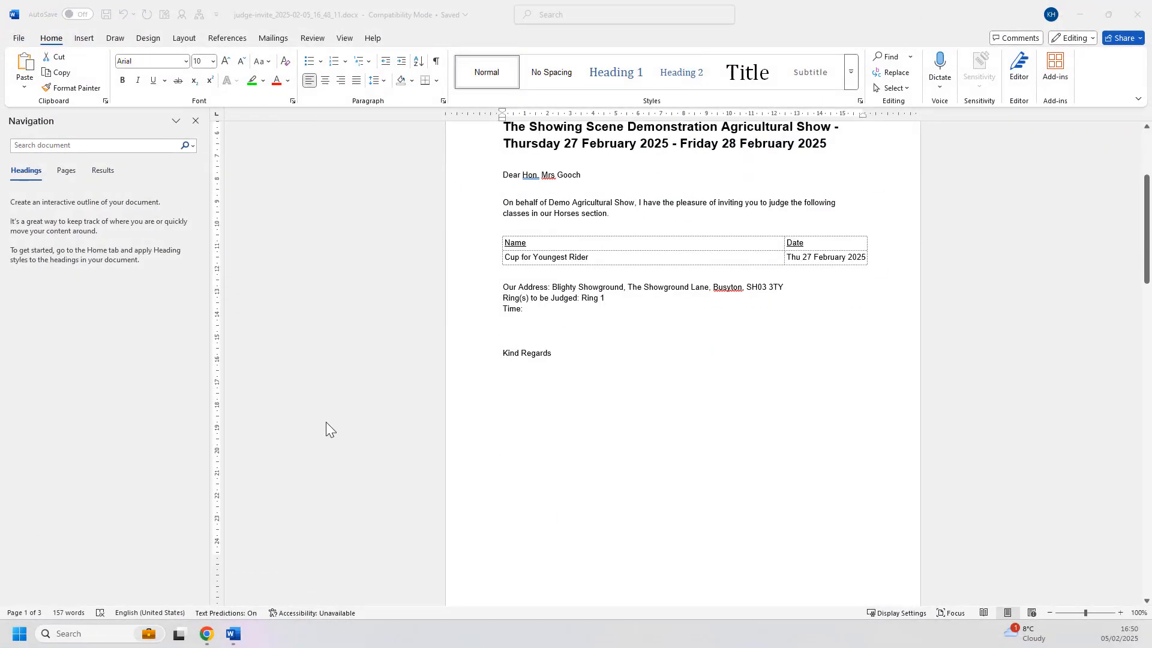
{"action": "scroll", "coordinate": [326, 423], "scroll_direction": "down", "scroll_amount": 5}
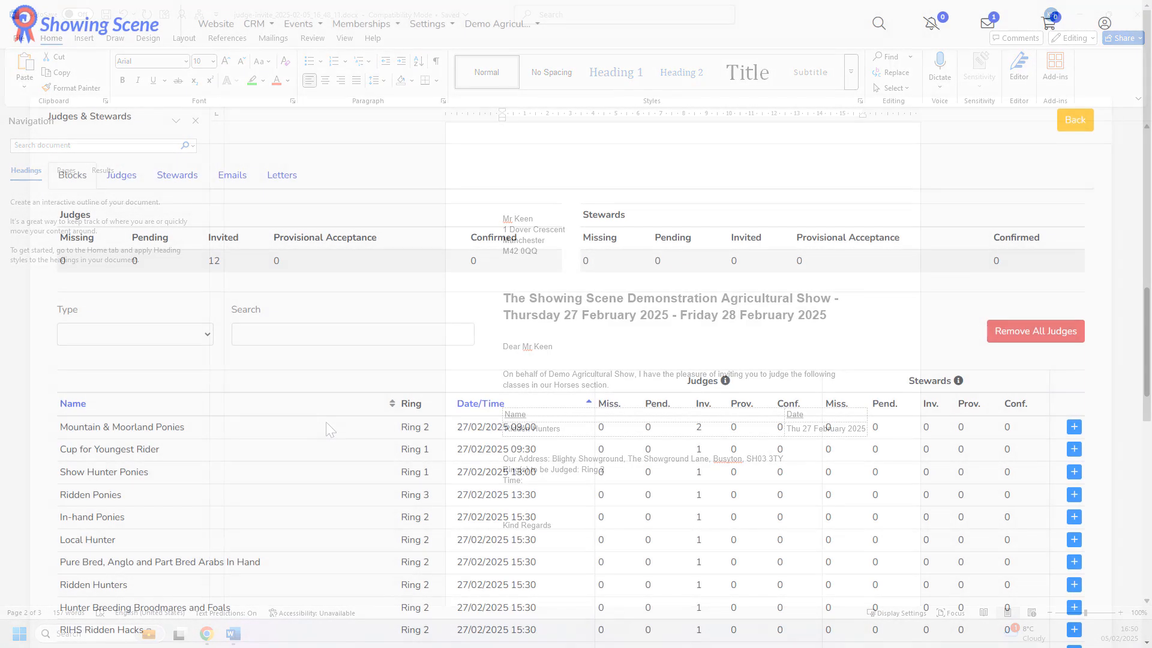
Step: Expand the Mountain & Moorland Ponies block and view the management details of its first judge, closing them without changes
{"action": "left_click", "coordinate": [1074, 426]}
{"action": "left_click", "coordinate": [1063, 502]}
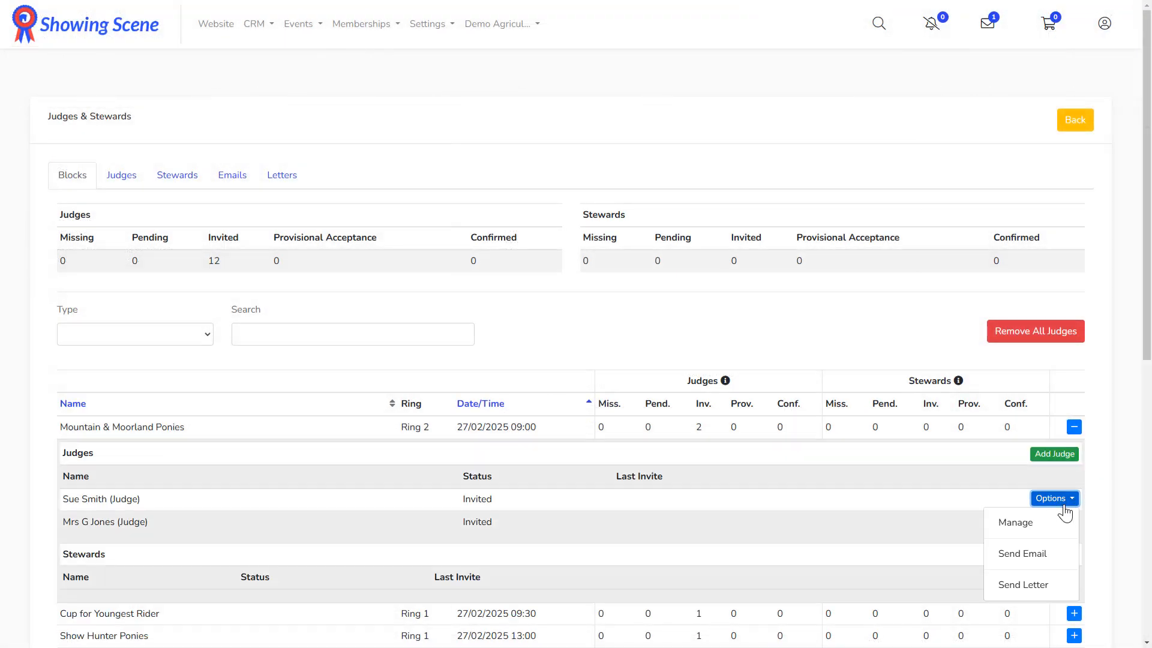
{"action": "left_click", "coordinate": [1019, 523]}
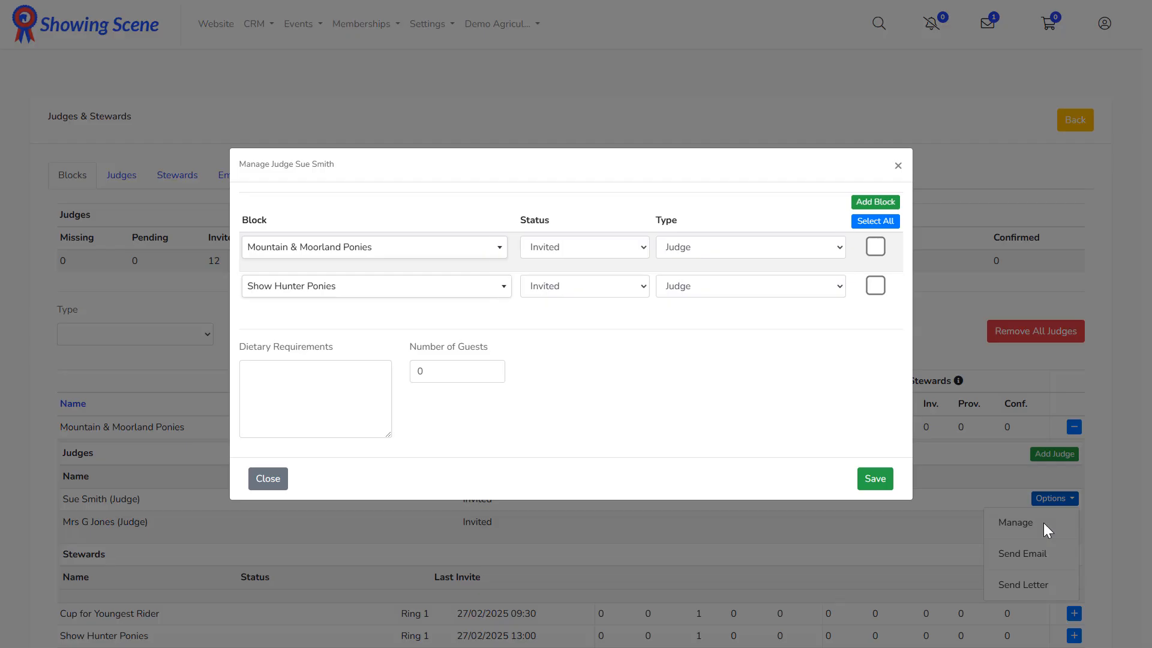
{"action": "left_click", "coordinate": [265, 480]}
Step: Open the management details of the judge for Ridden Ponies, In-hand Ponies and Local Hunter, and examine the status and judge type options
{"action": "left_click", "coordinate": [121, 174]}
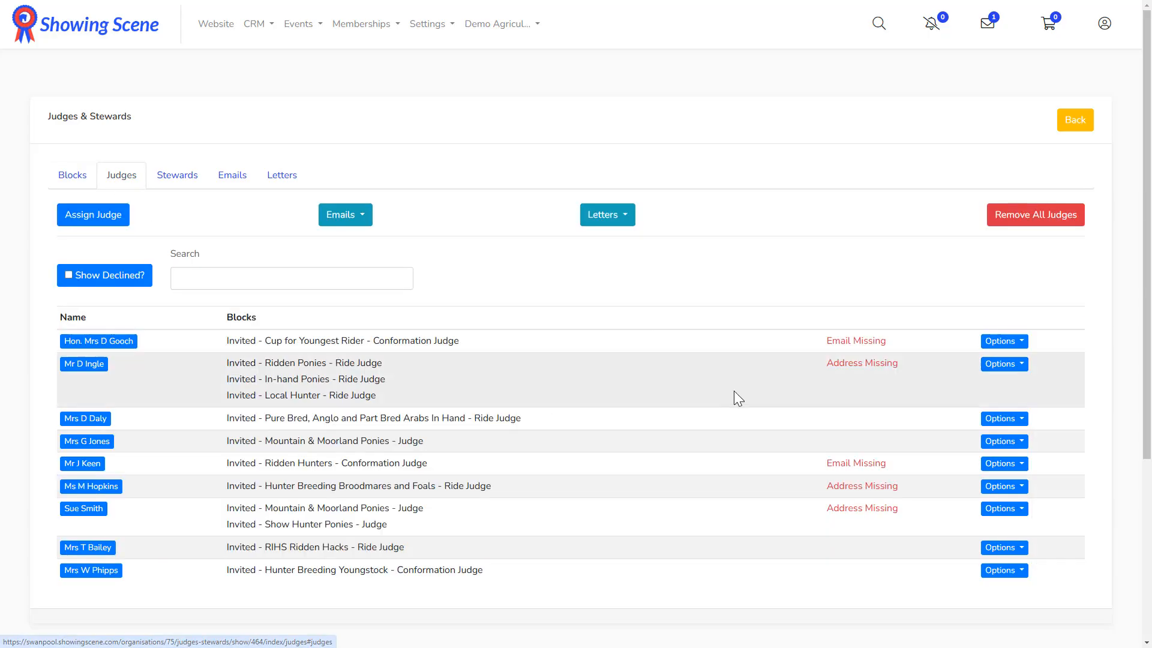
{"action": "left_click", "coordinate": [1003, 364]}
{"action": "left_click", "coordinate": [1014, 387]}
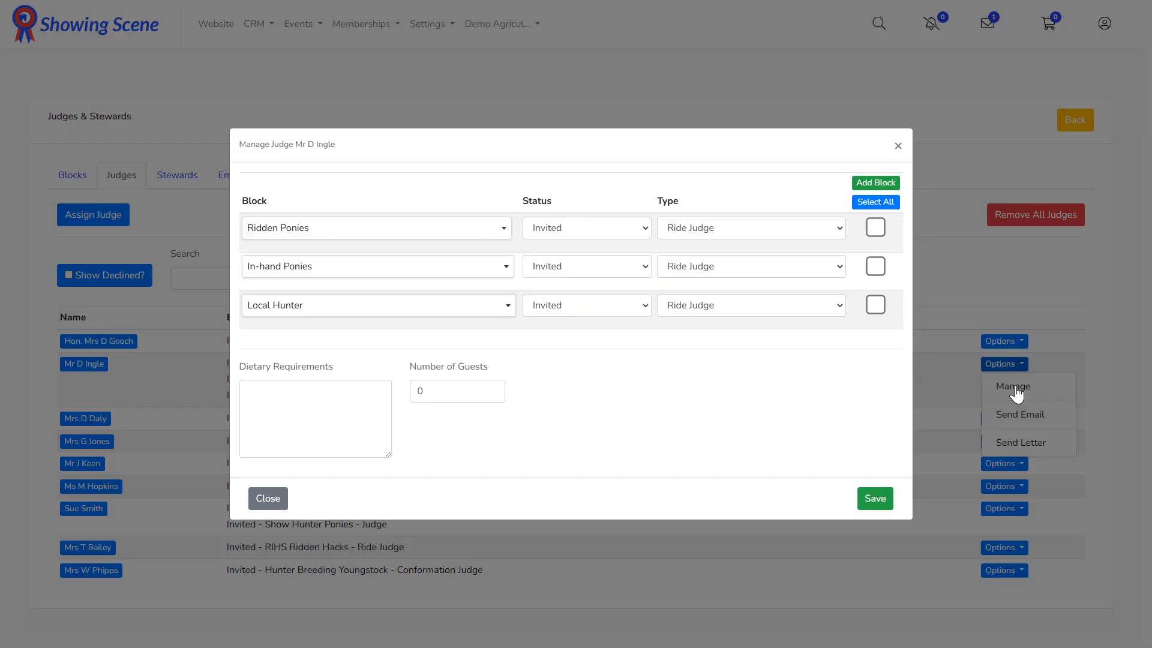
{"action": "left_click", "coordinate": [625, 235]}
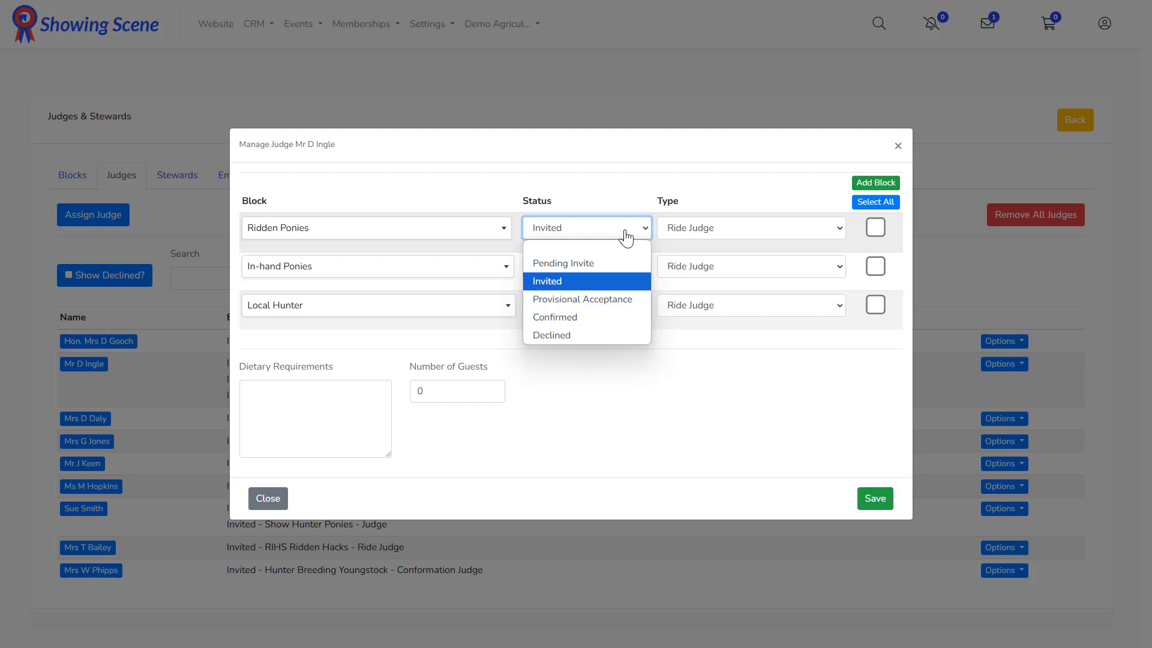
{"action": "left_click", "coordinate": [625, 233]}
{"action": "left_click", "coordinate": [721, 232]}
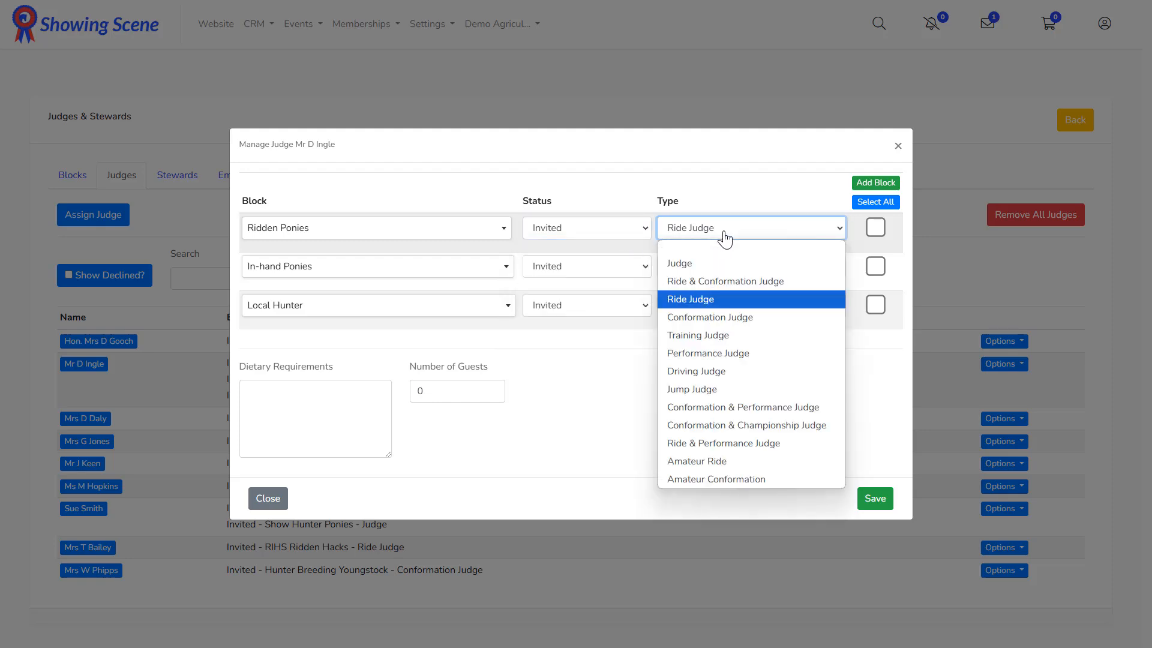
{"action": "left_click", "coordinate": [725, 236]}
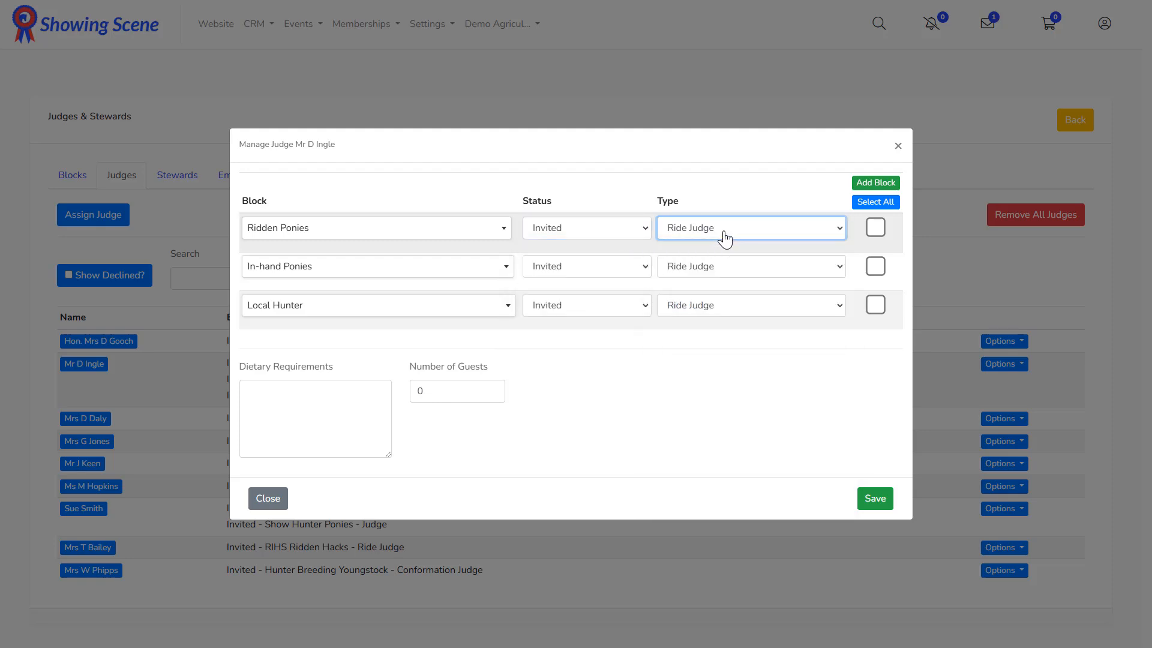
Step: Select all of the judge's blocks, and enter "1 Vegan" as the dietary requirements and 1 as the number of guests
{"action": "left_click", "coordinate": [876, 203]}
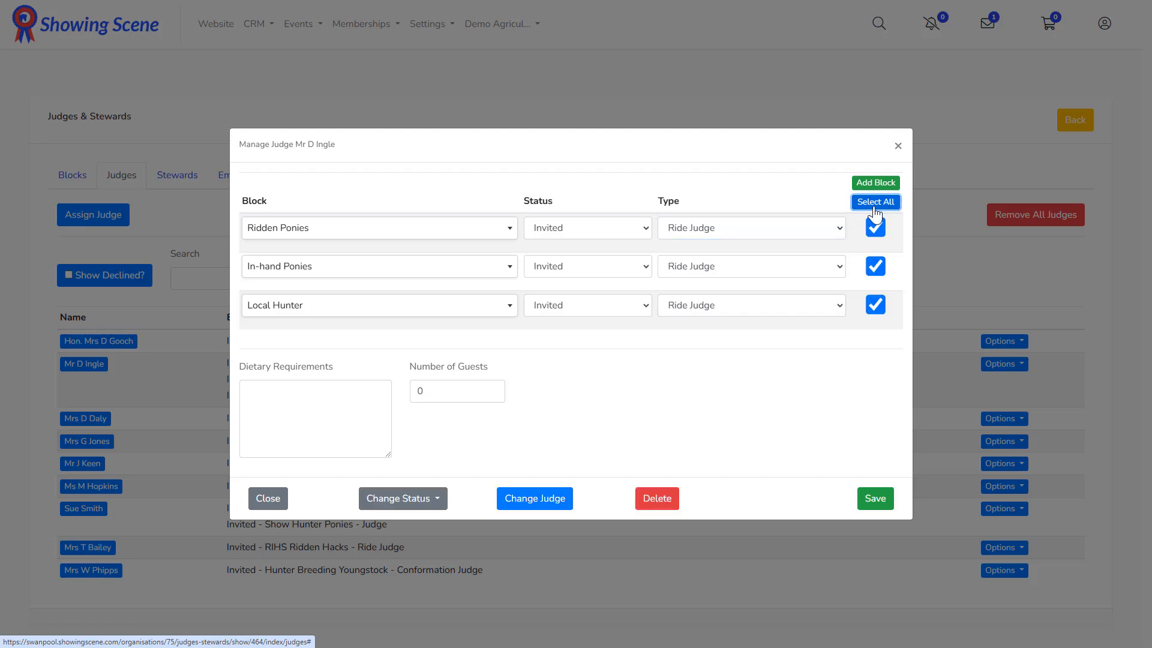
{"action": "left_click", "coordinate": [367, 406]}
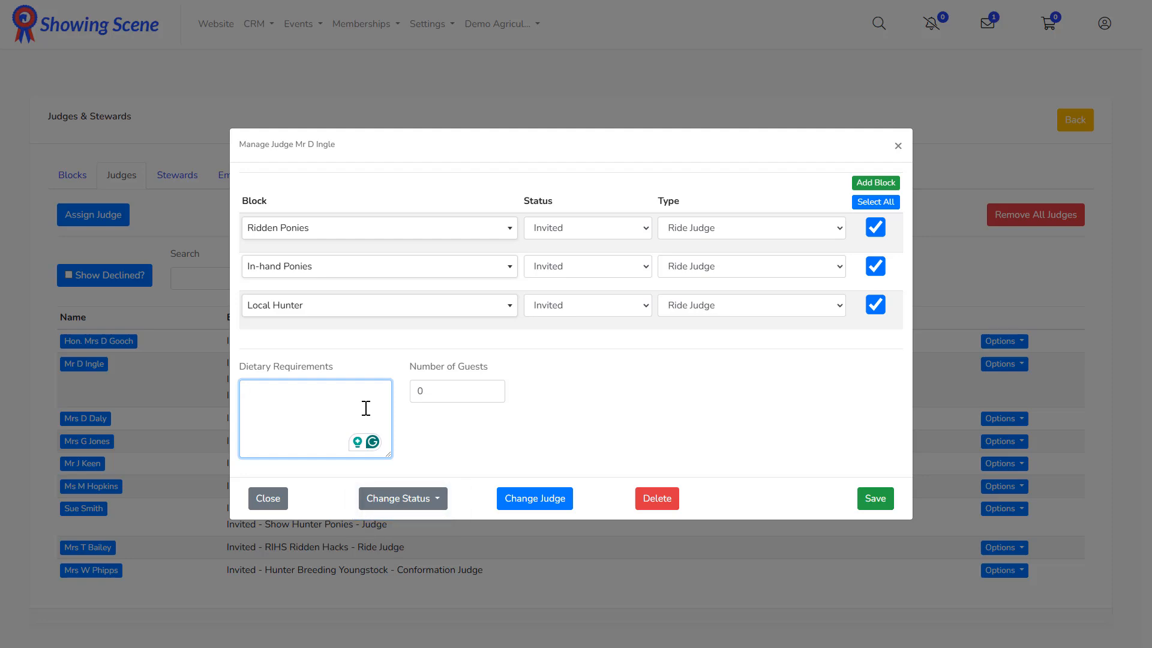
{"action": "type", "text": "1 Vegan"}
{"action": "key", "text": "Tab"}
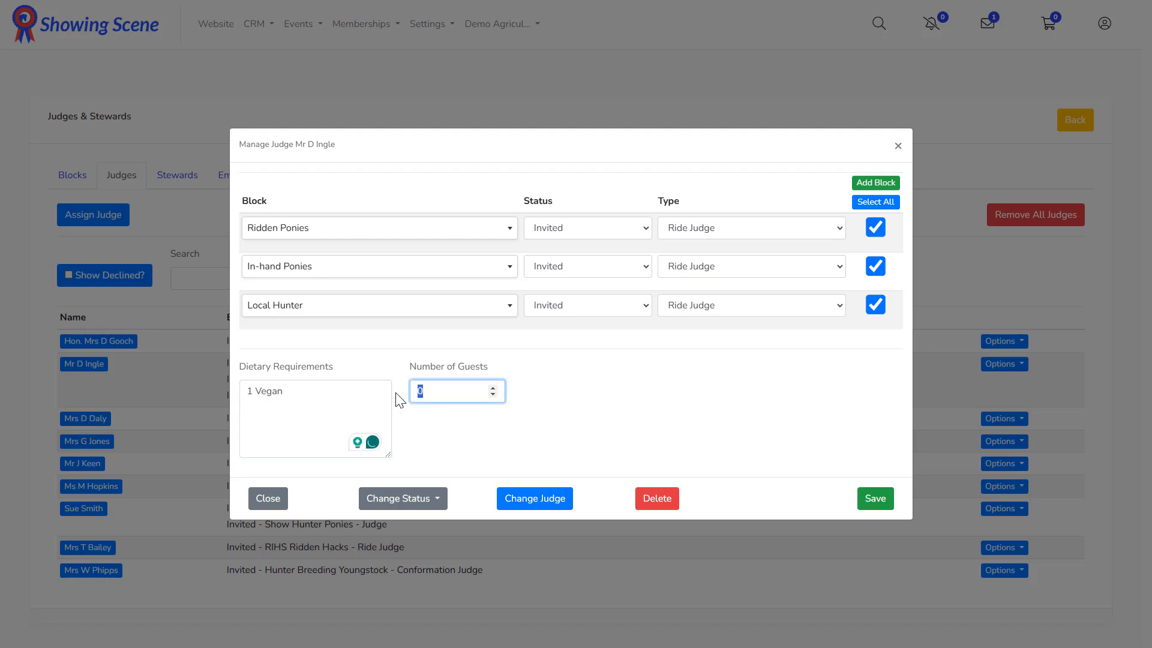
{"action": "type", "text": "2"}
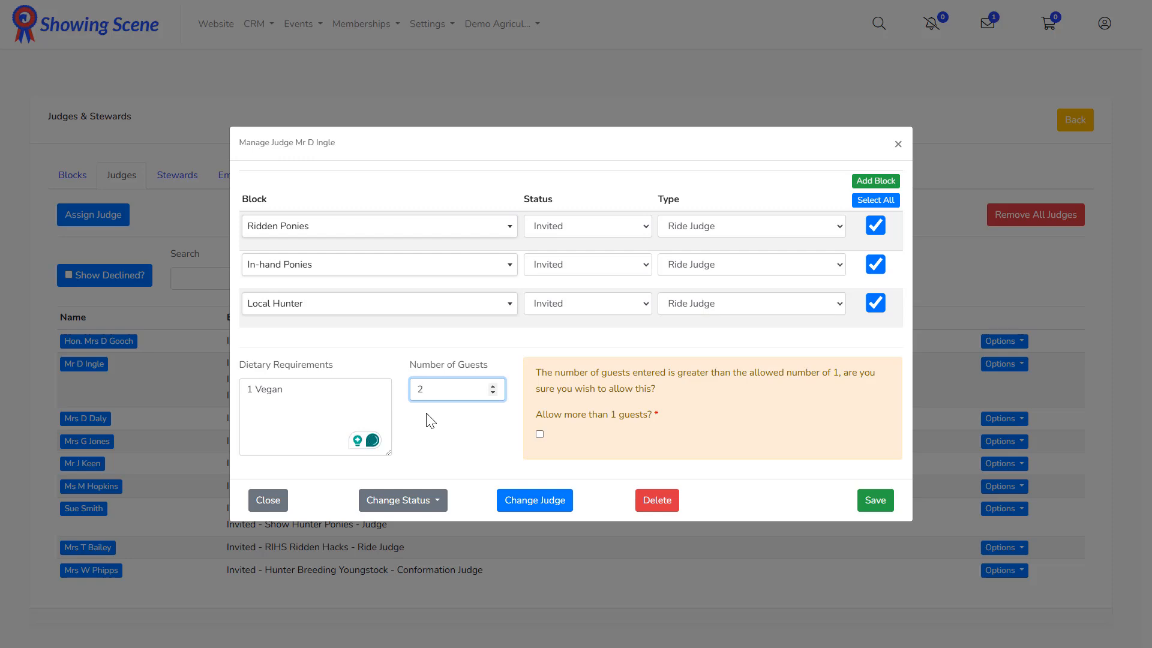
{"action": "key", "text": "BackSpace"}
{"action": "type", "text": "1"}
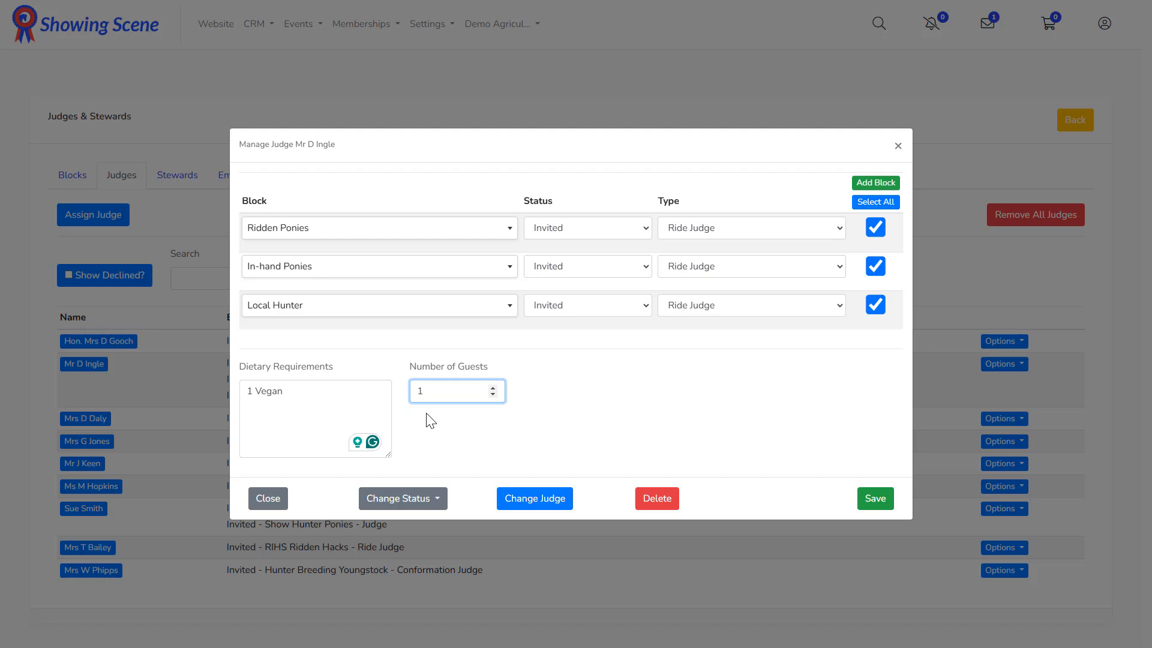
Step: Replace the judge on all three blocks with the Hunter Breeding Youngstock conformation judge, and set the replaced judge to declined
{"action": "left_click", "coordinate": [547, 504]}
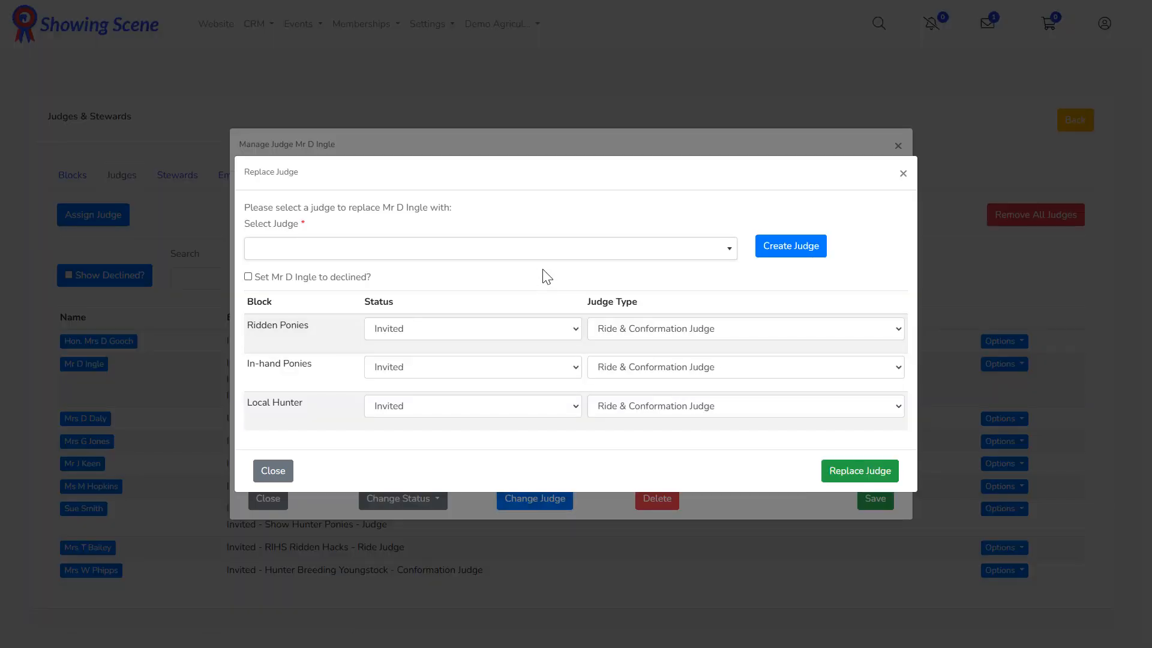
{"action": "left_click", "coordinate": [544, 253]}
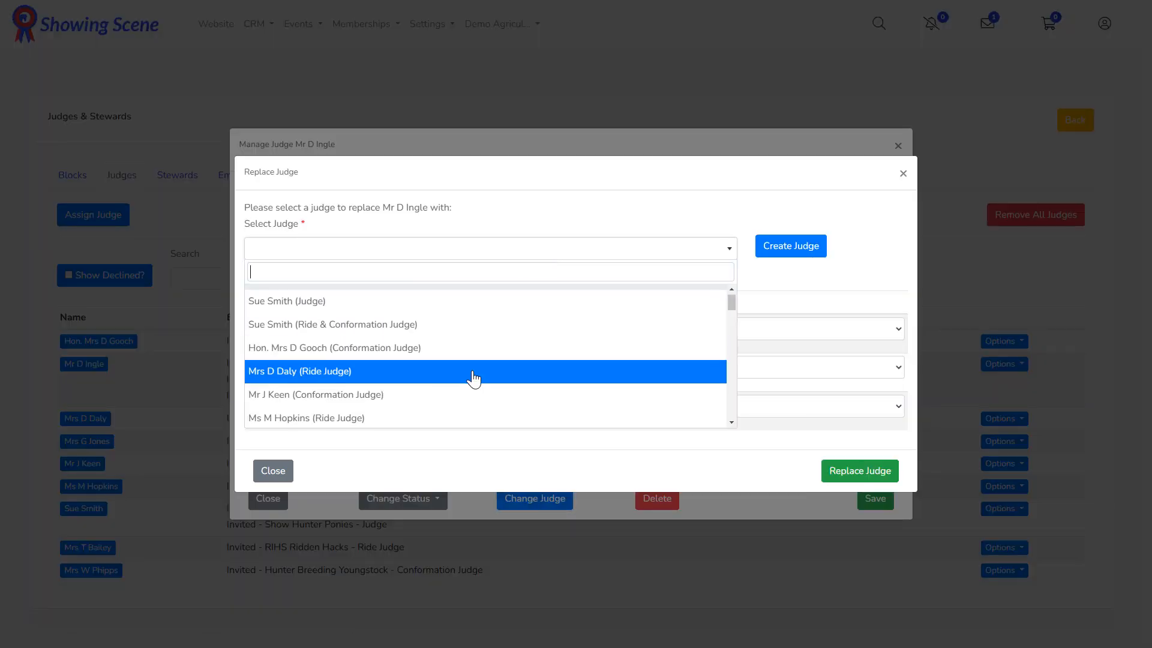
{"action": "scroll", "coordinate": [473, 377], "scroll_direction": "down", "scroll_amount": 2}
{"action": "left_click", "coordinate": [452, 401]}
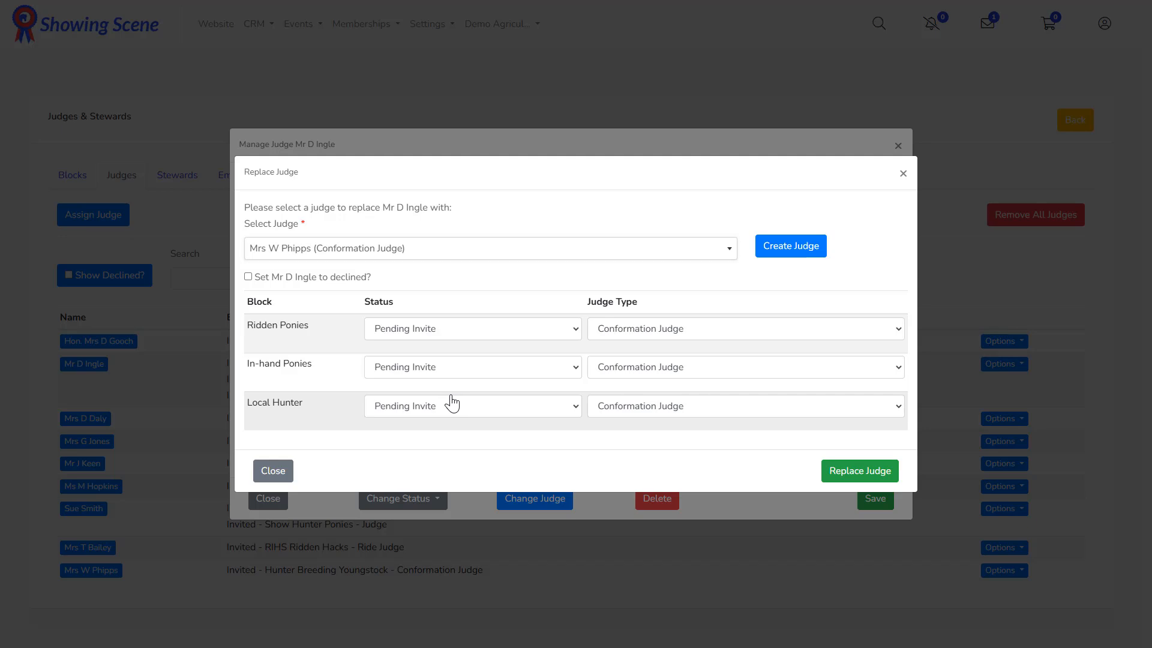
{"action": "left_click", "coordinate": [264, 279]}
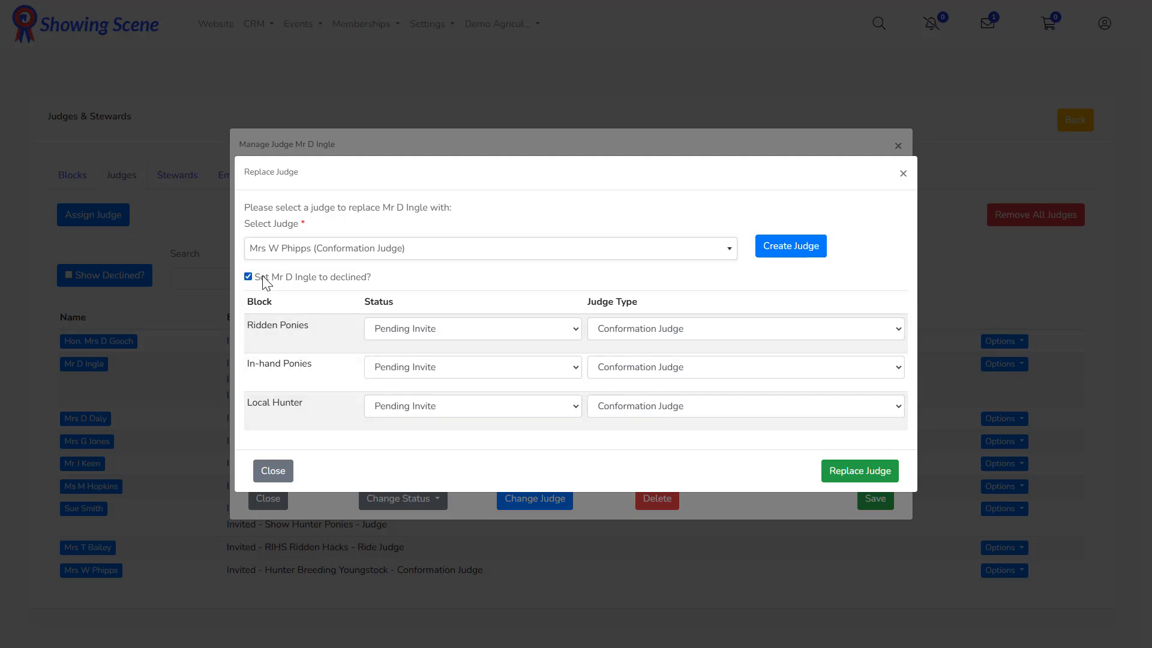
{"action": "left_click", "coordinate": [856, 472]}
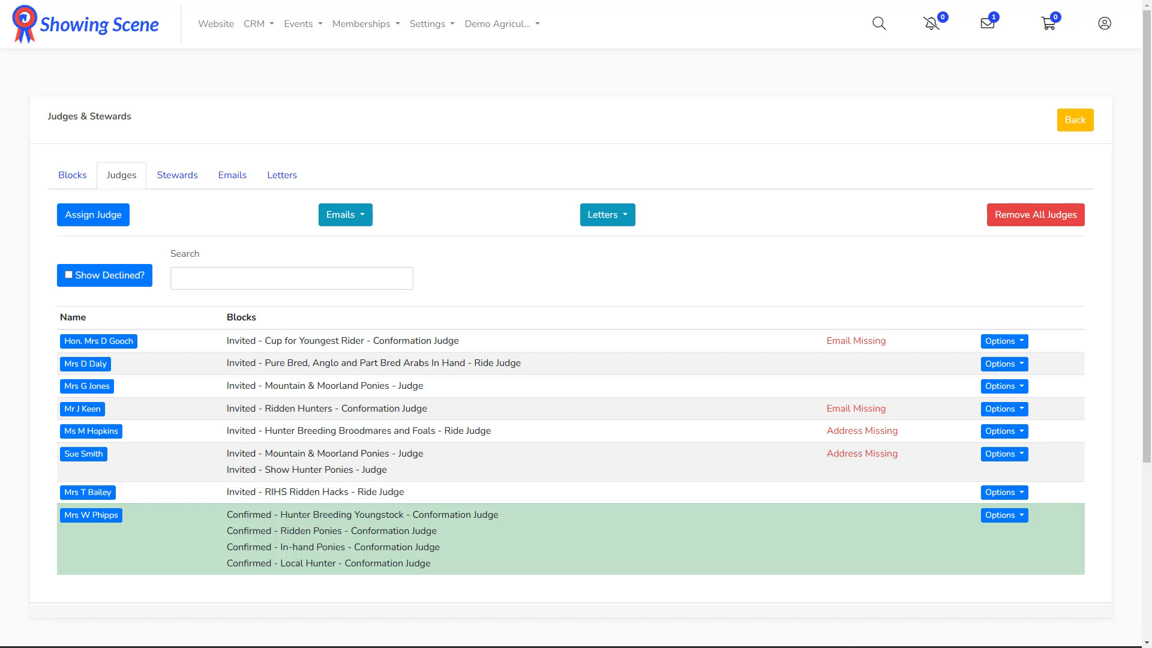
Step: Review the judges' confirmation statuses in both the blocks overview and the judges list
{"action": "left_click", "coordinate": [73, 180]}
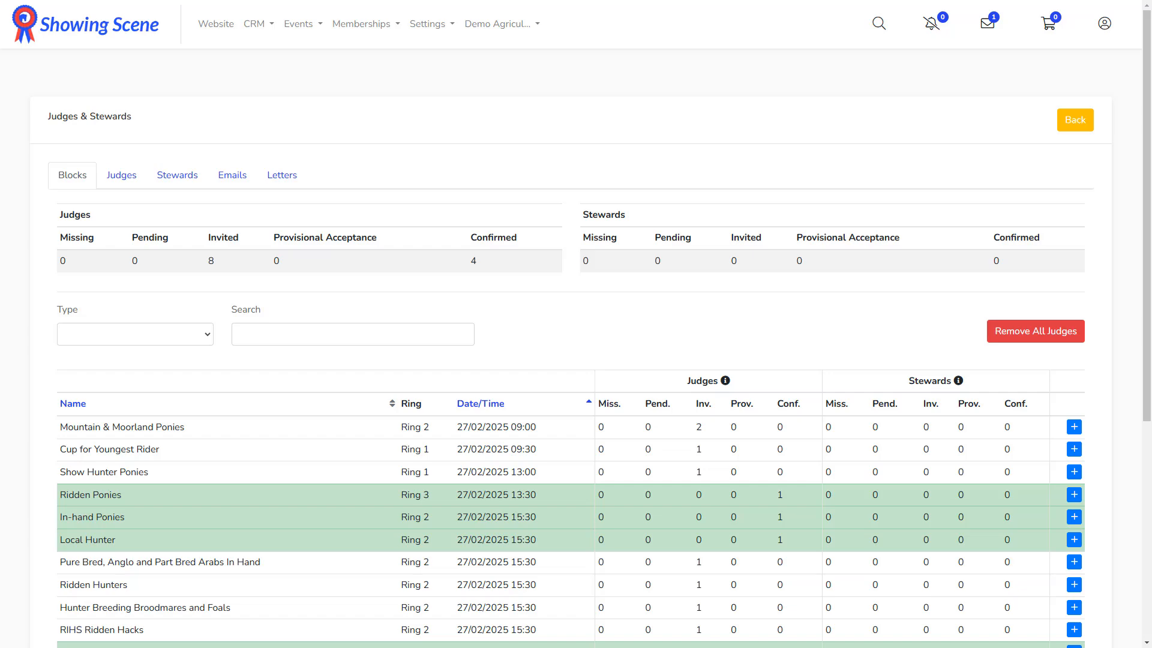
{"action": "left_click", "coordinate": [123, 179]}
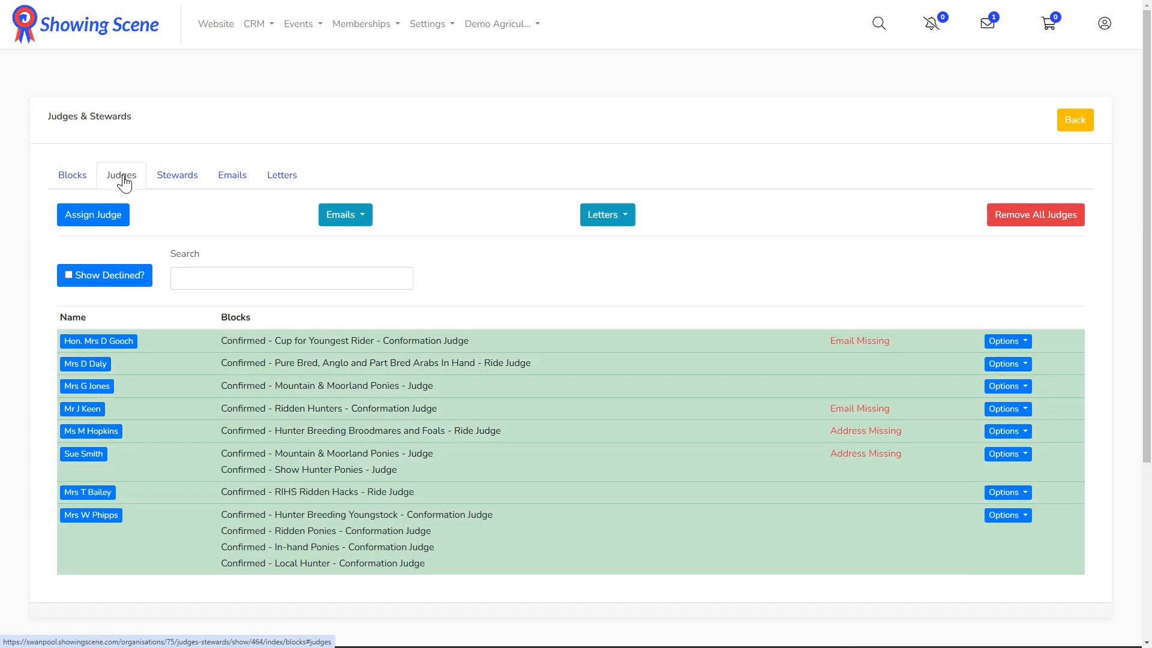
{"action": "left_click", "coordinate": [74, 180]}
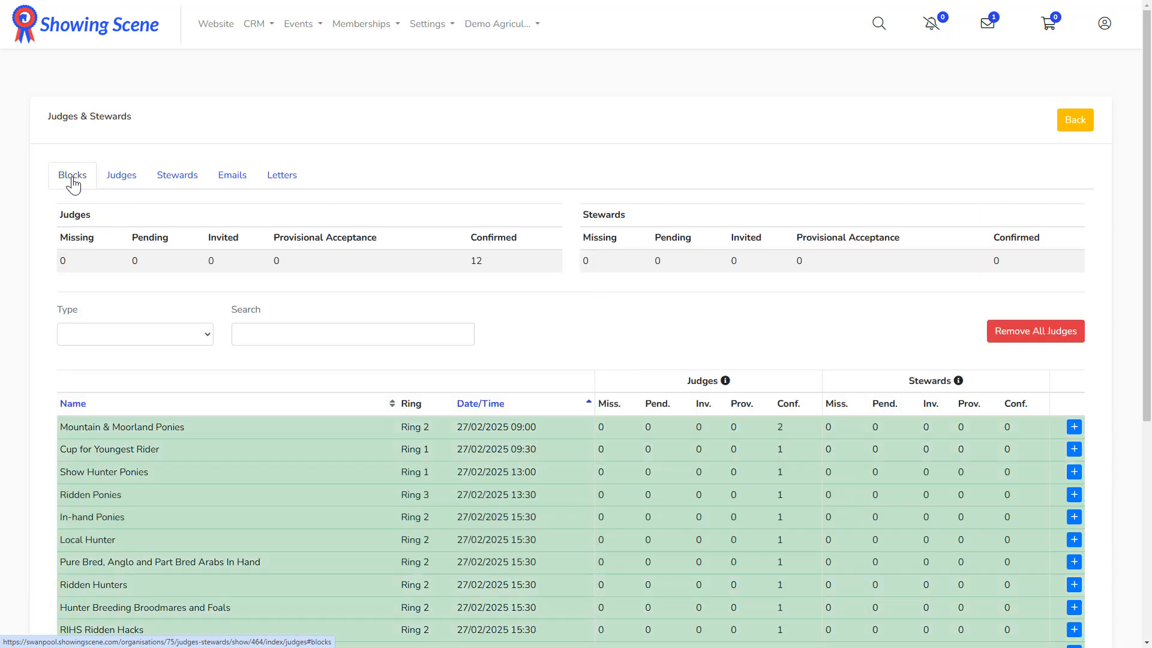